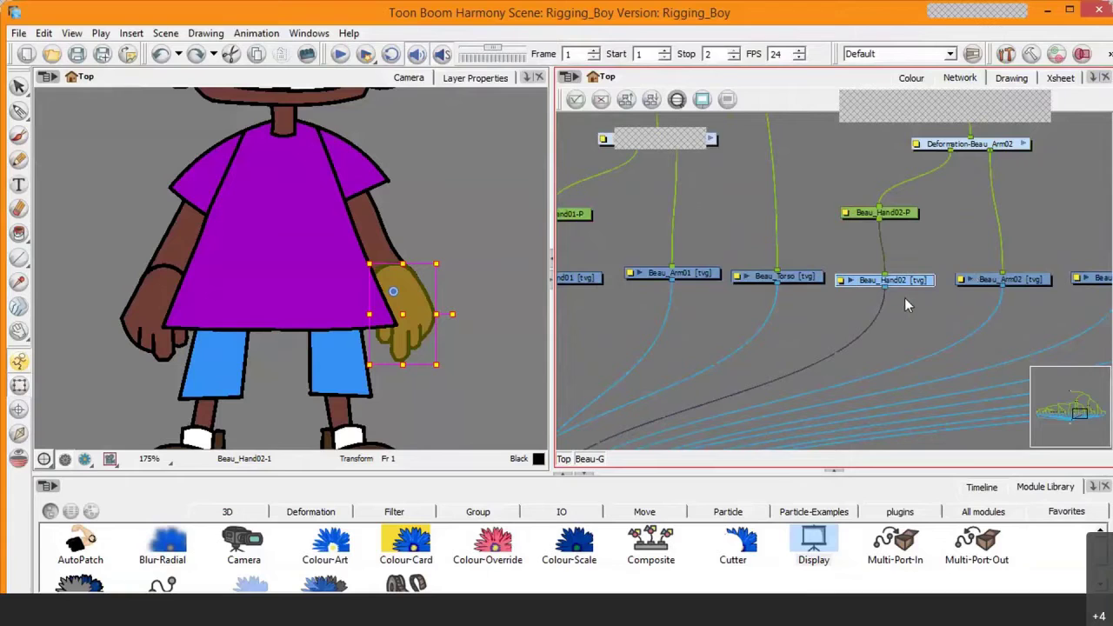
Examine how the Beau_Hand02 and Beau_Arm02 drawings connect to the Composite node in the network.
left_click(1026, 282)
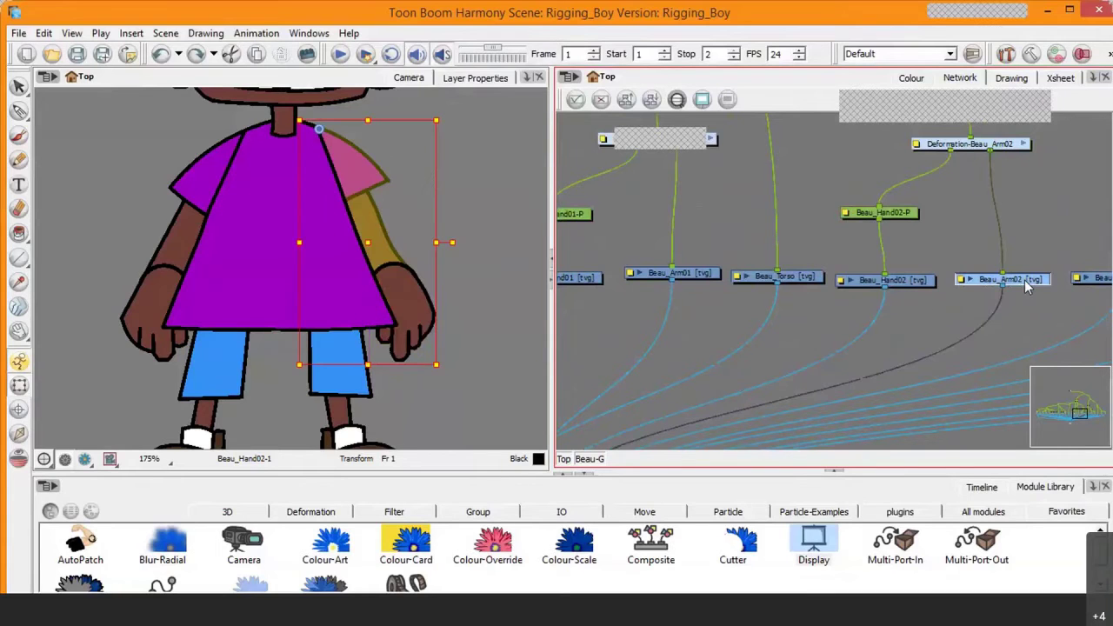
left_click(908, 280)
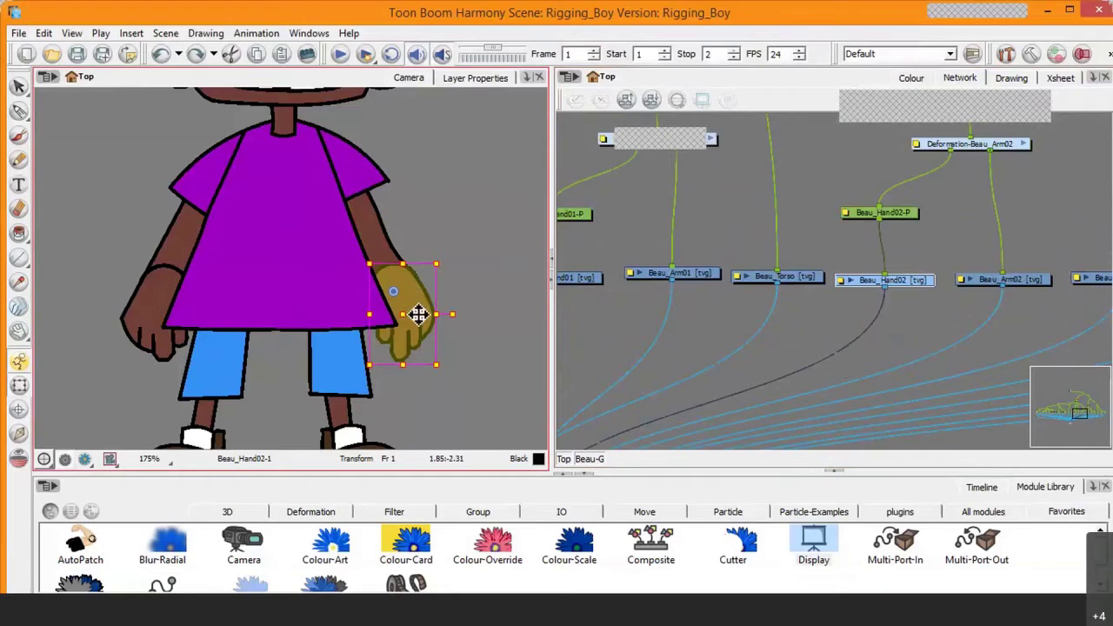
left_click(385, 251)
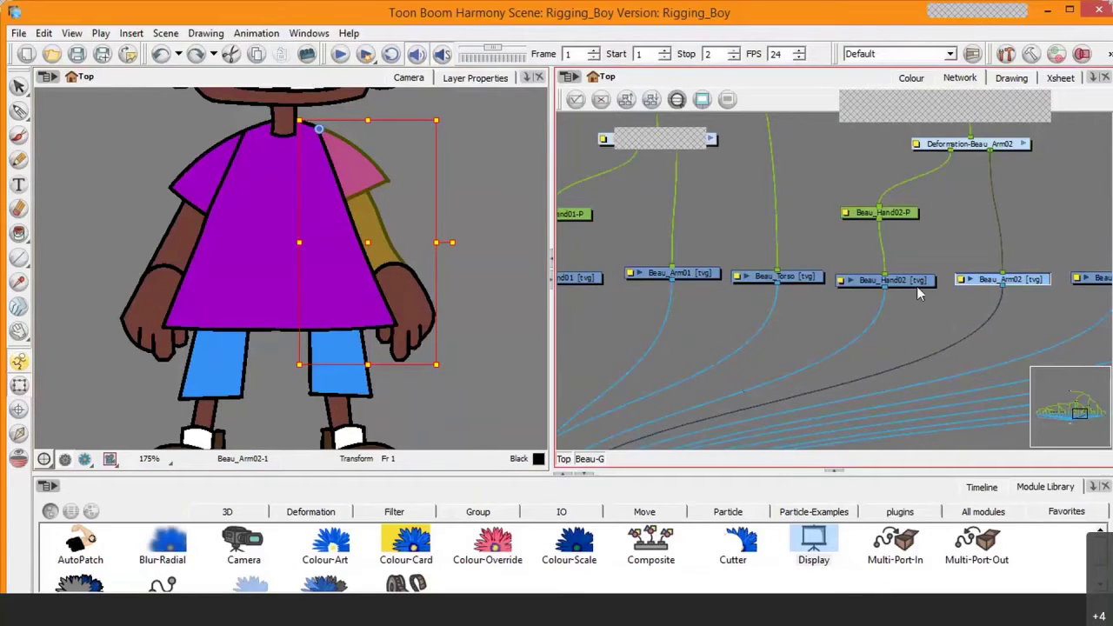
key("2")
key("2")
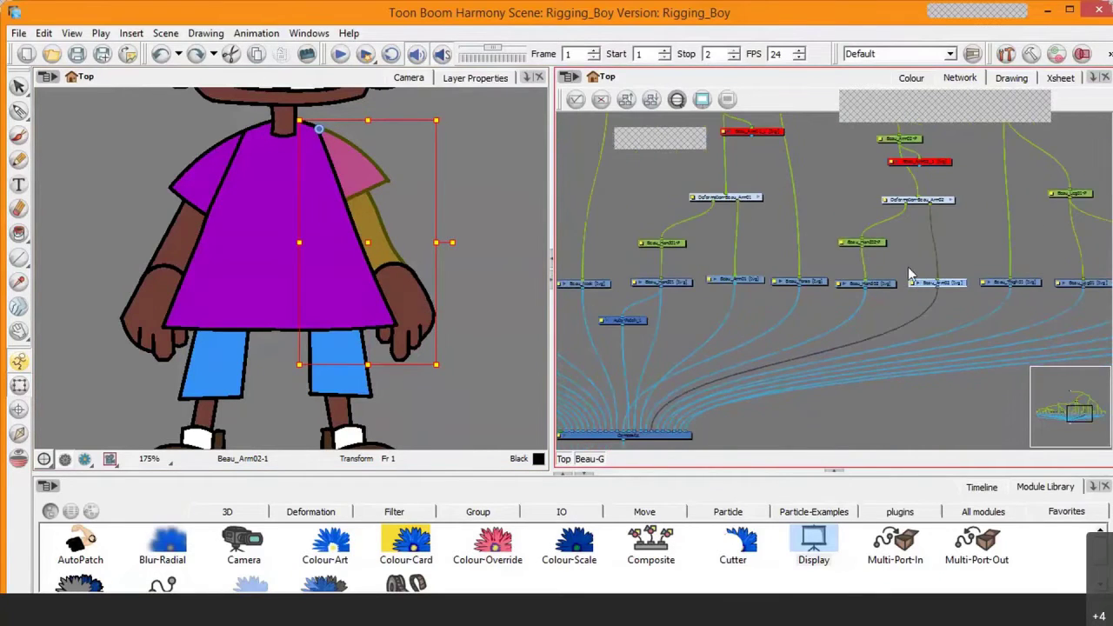
left_click(856, 286)
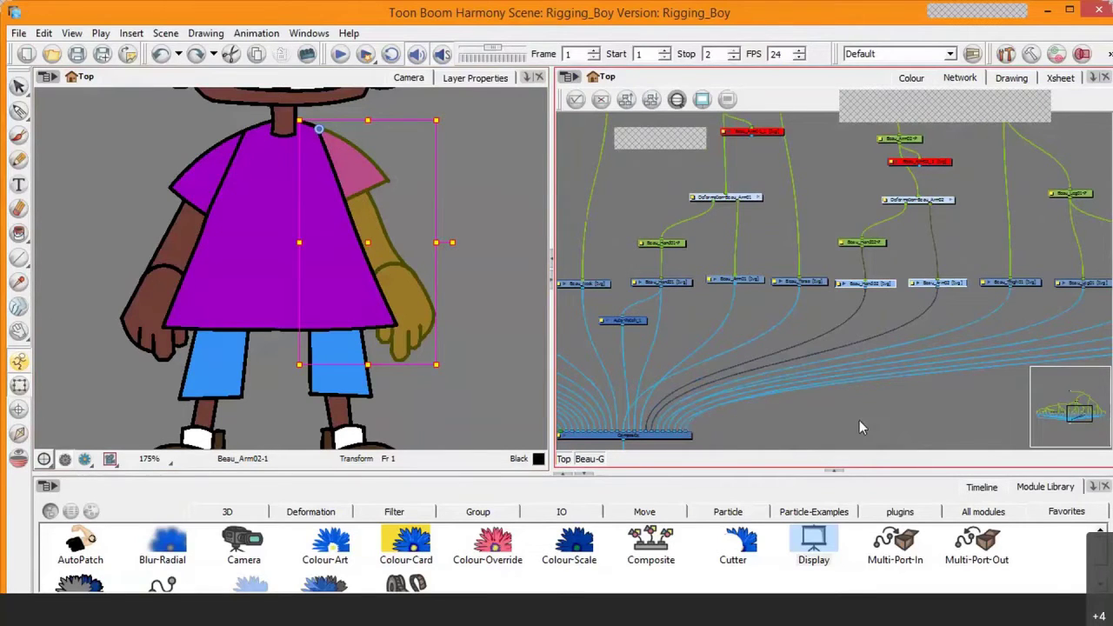
left_click_drag(1082, 424, 1075, 425)
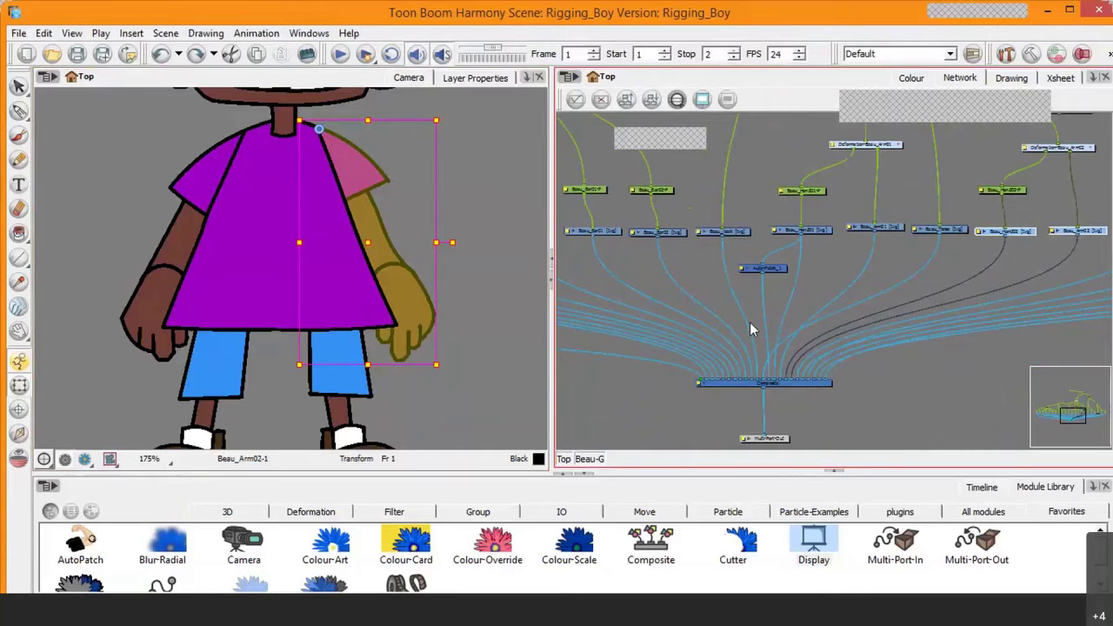
scroll(830, 352, "up", 2)
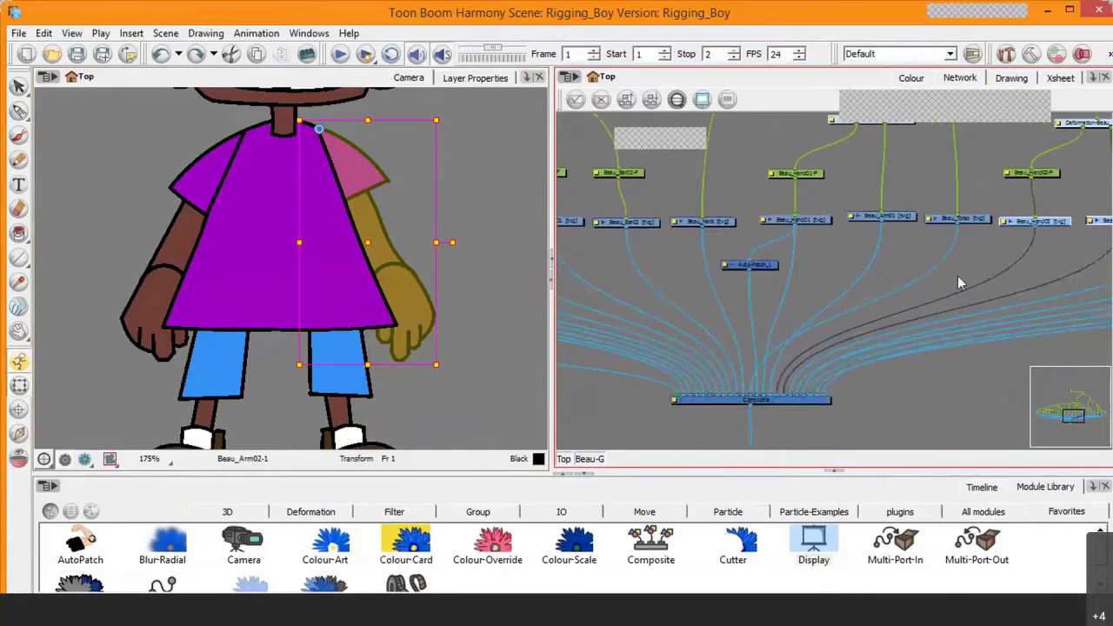
left_click_drag(1047, 416, 1056, 415)
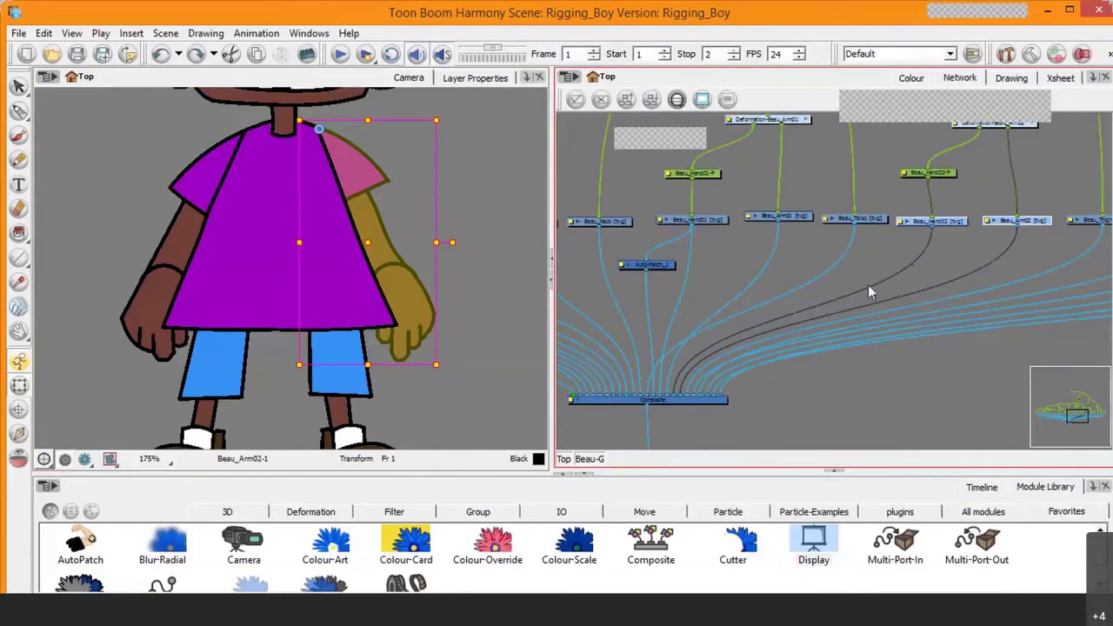
Try reordering the Beau_Hand02 connection on the Composite relative to Beau_Arm02, and undo the change.
left_click(679, 395)
left_click_drag(681, 395, 681, 390)
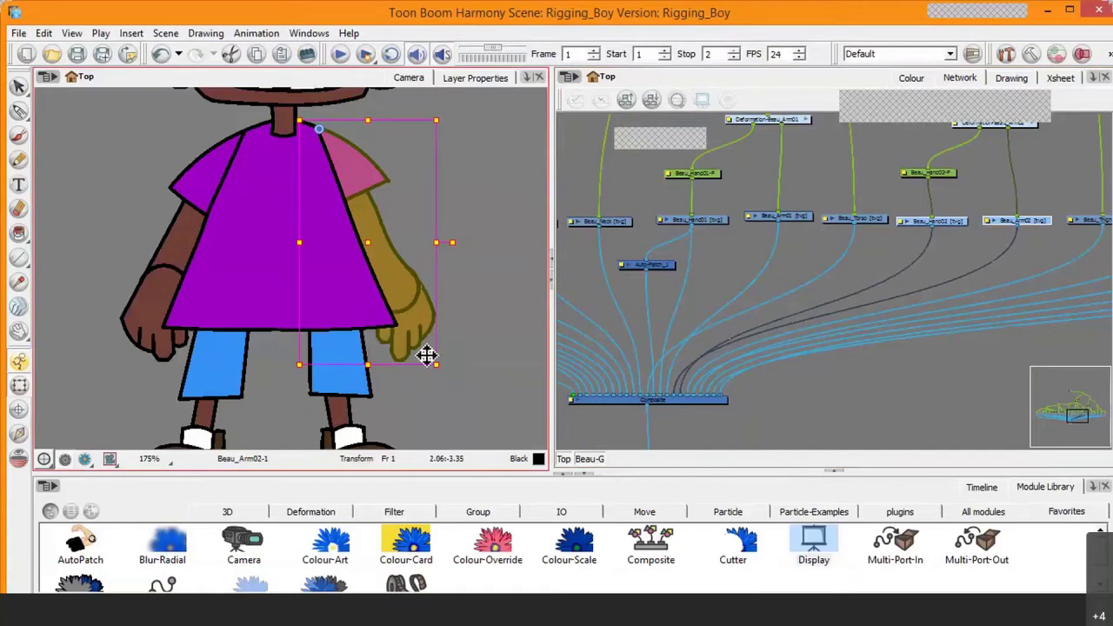
key("ctrl+z")
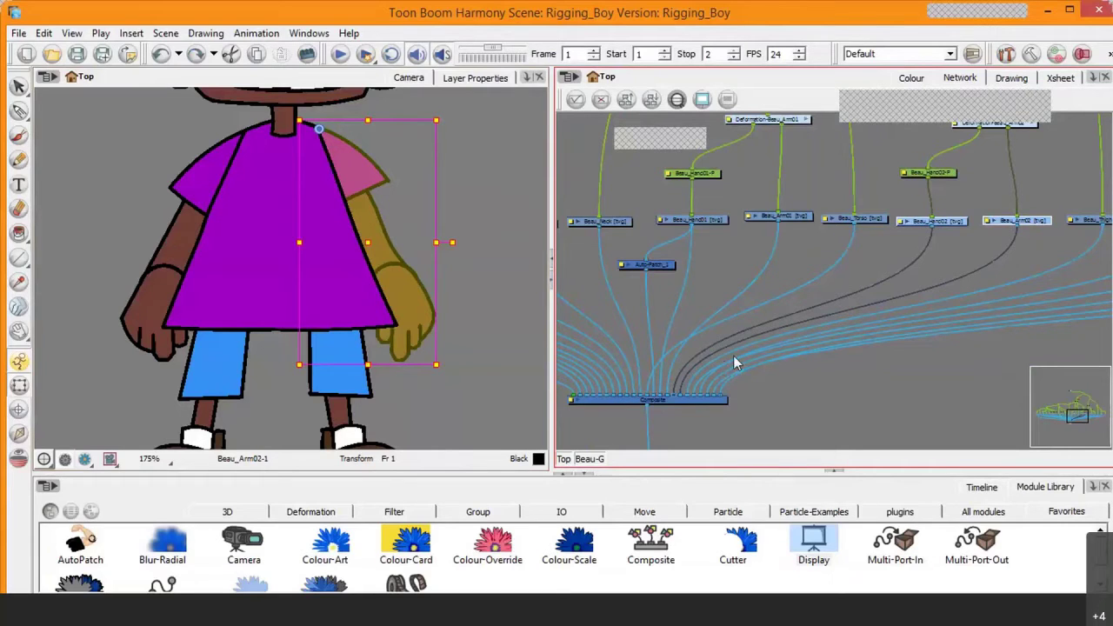
Select the Beau_Thigh02 drawing and try moving its connection to the front end of the Composite's inputs.
left_click(356, 380)
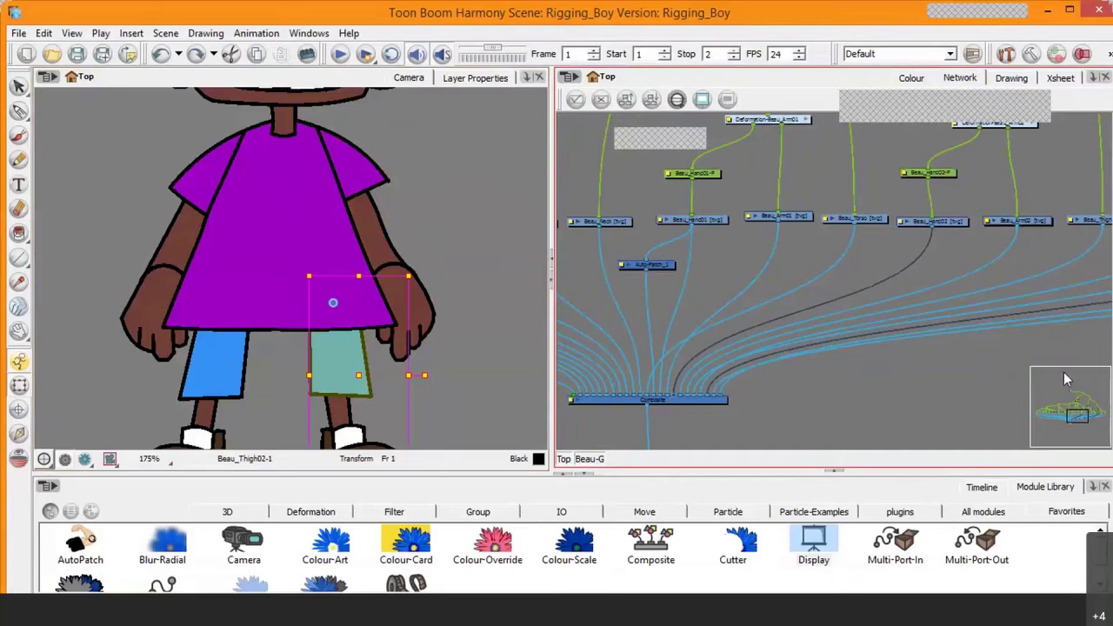
left_click_drag(1073, 398, 1089, 401)
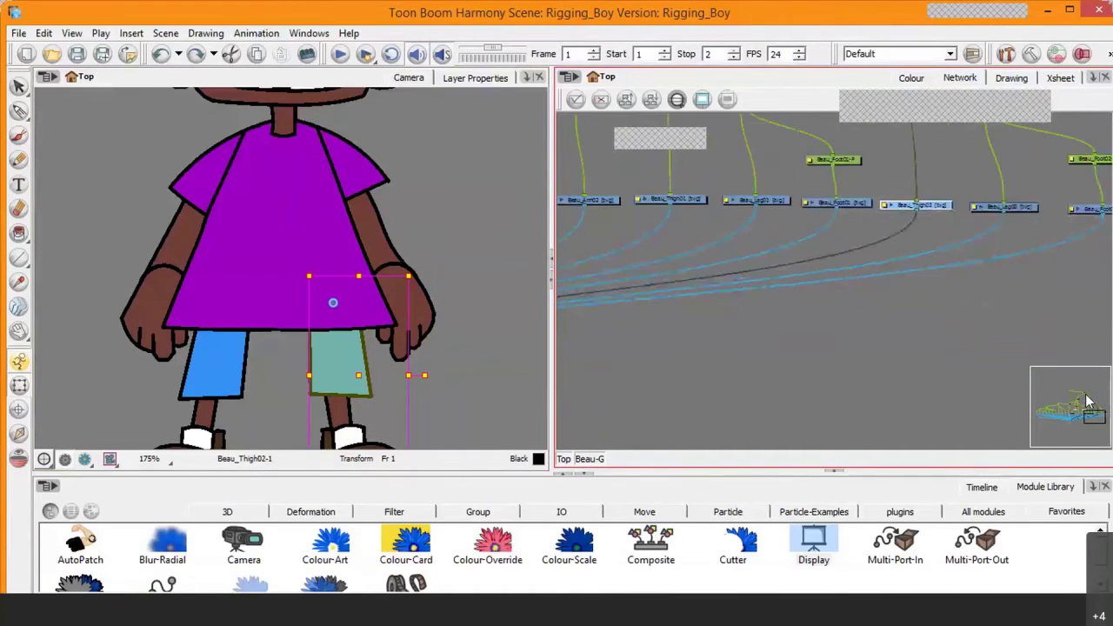
scroll(1089, 402, "down", 2)
scroll(1029, 371, "down", 2)
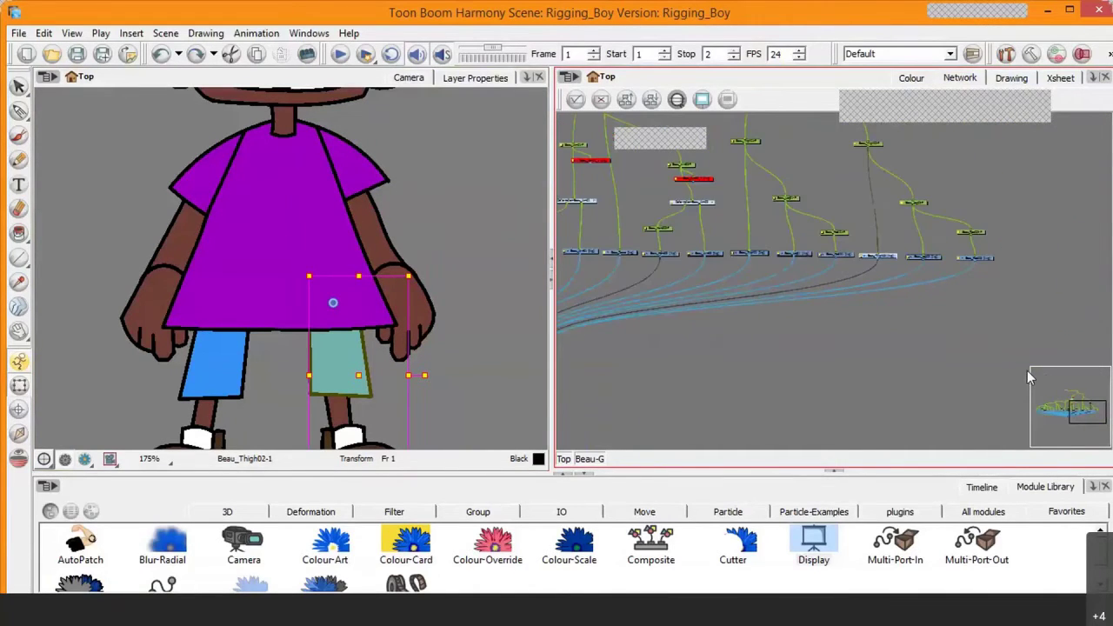
left_click_drag(1077, 403, 1073, 405)
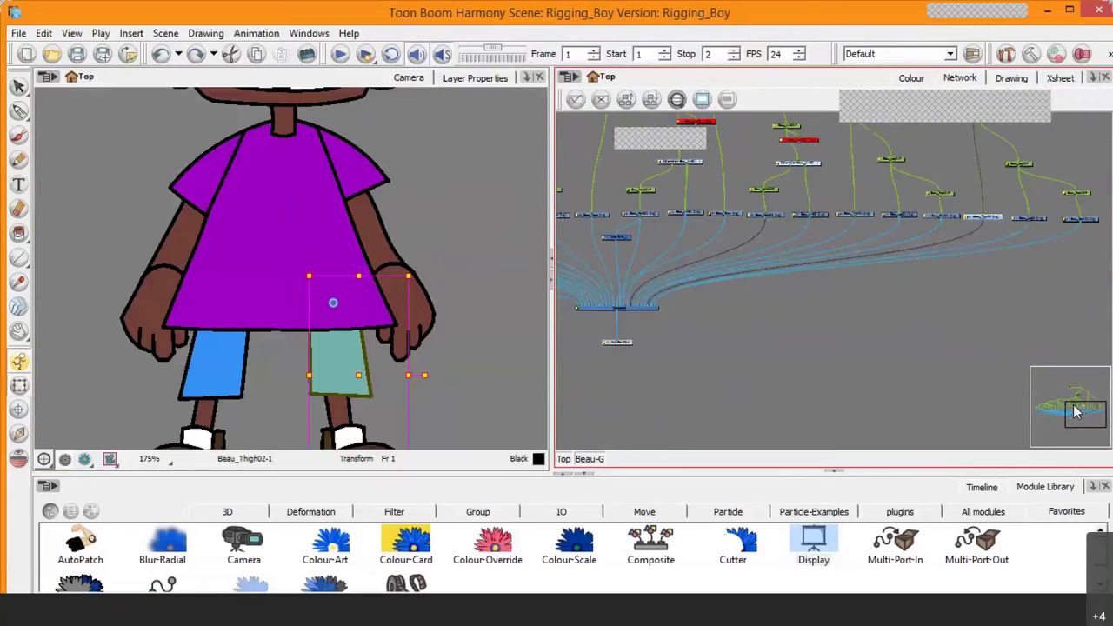
left_click(646, 309)
left_click_drag(646, 310, 596, 311)
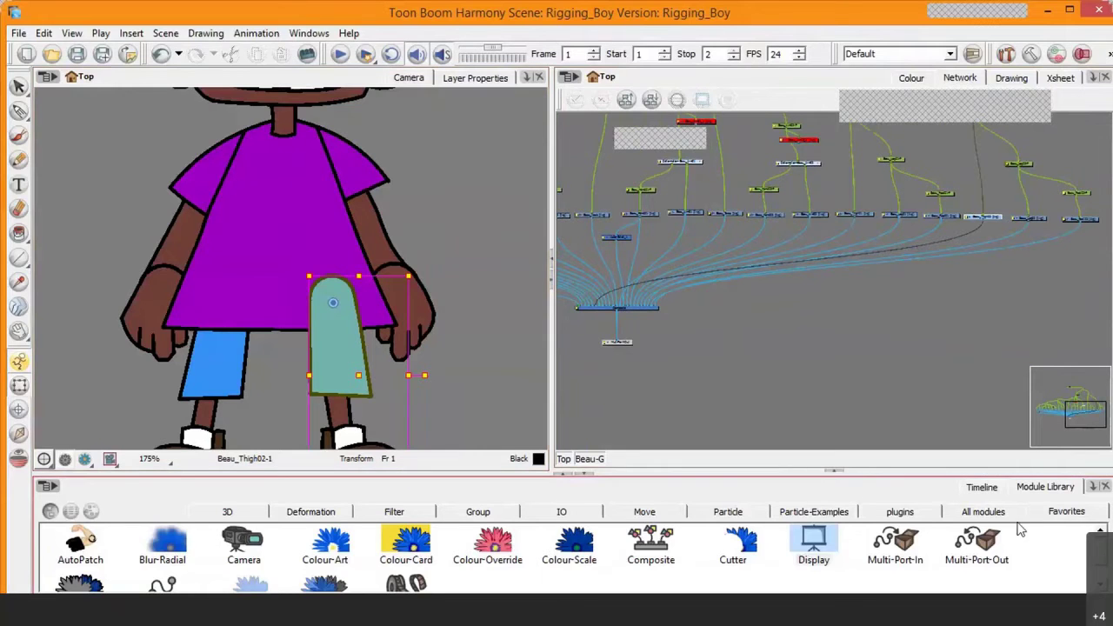
Look through the layer order in the Timeline, and undo the thigh connection's reordering.
left_click(982, 487)
left_click(79, 525)
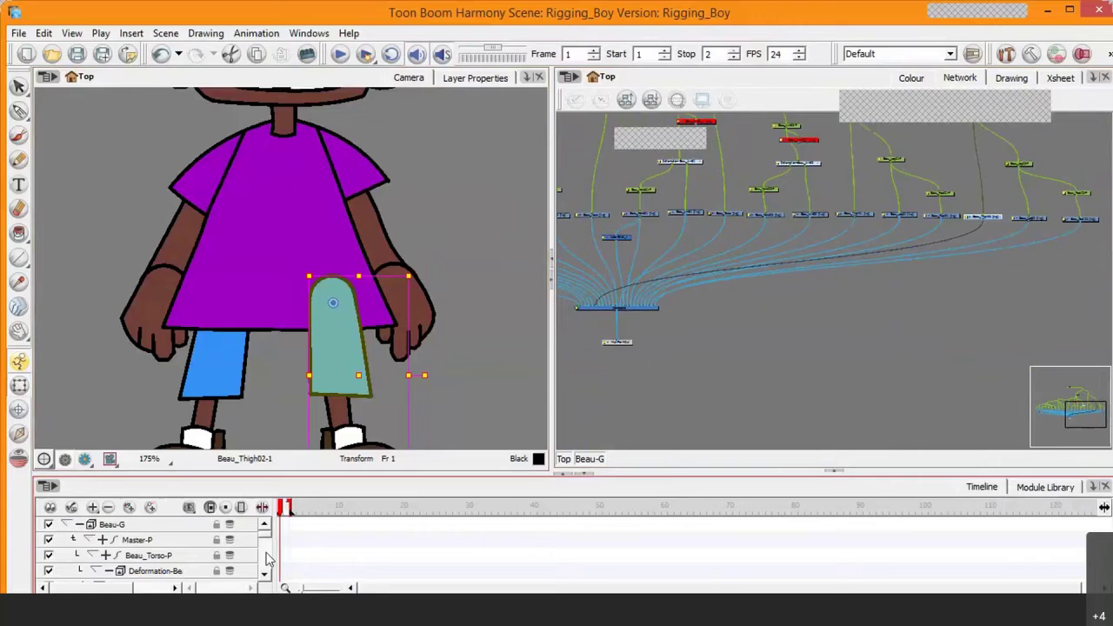
scroll(174, 556, "down", 5)
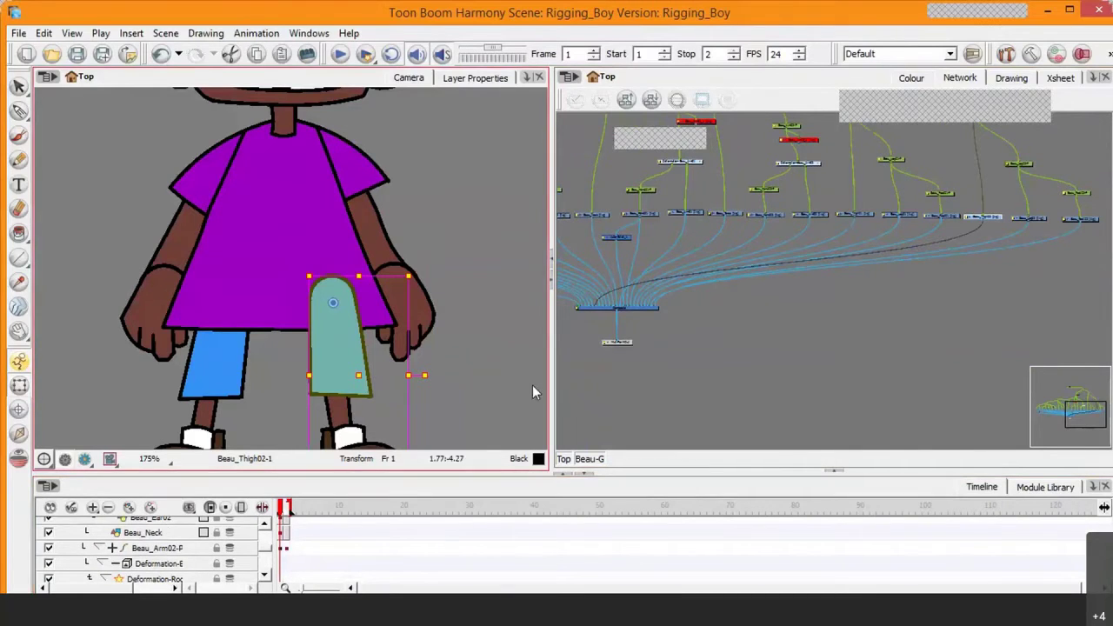
key("ctrl+z")
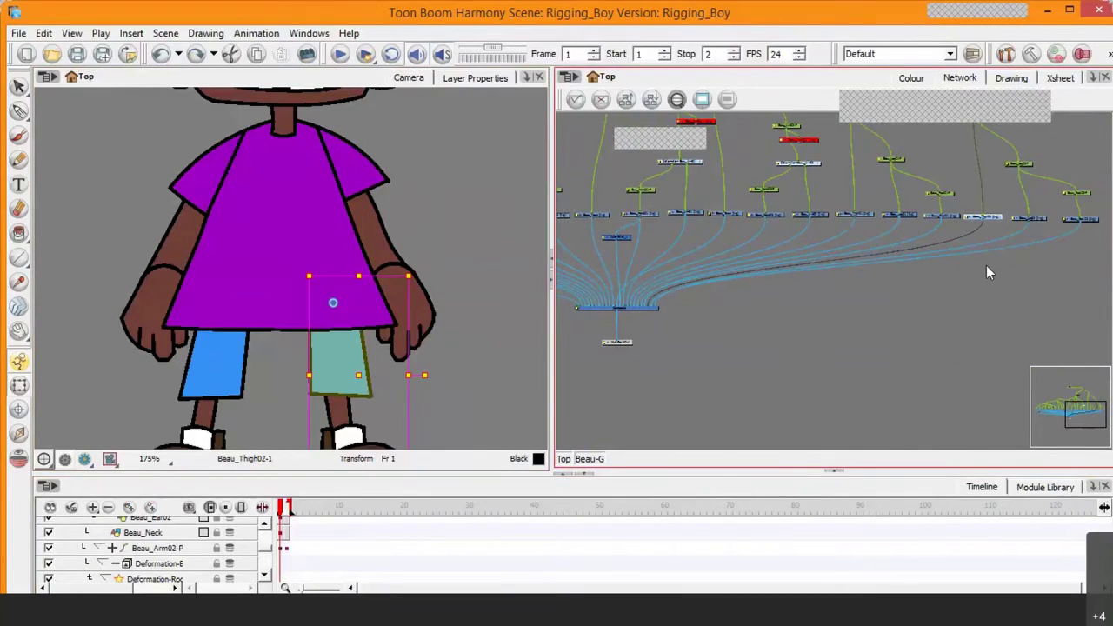
Save the scene and select the Beau_Arm02 drawing in the node network.
scroll(814, 296, "up", 4)
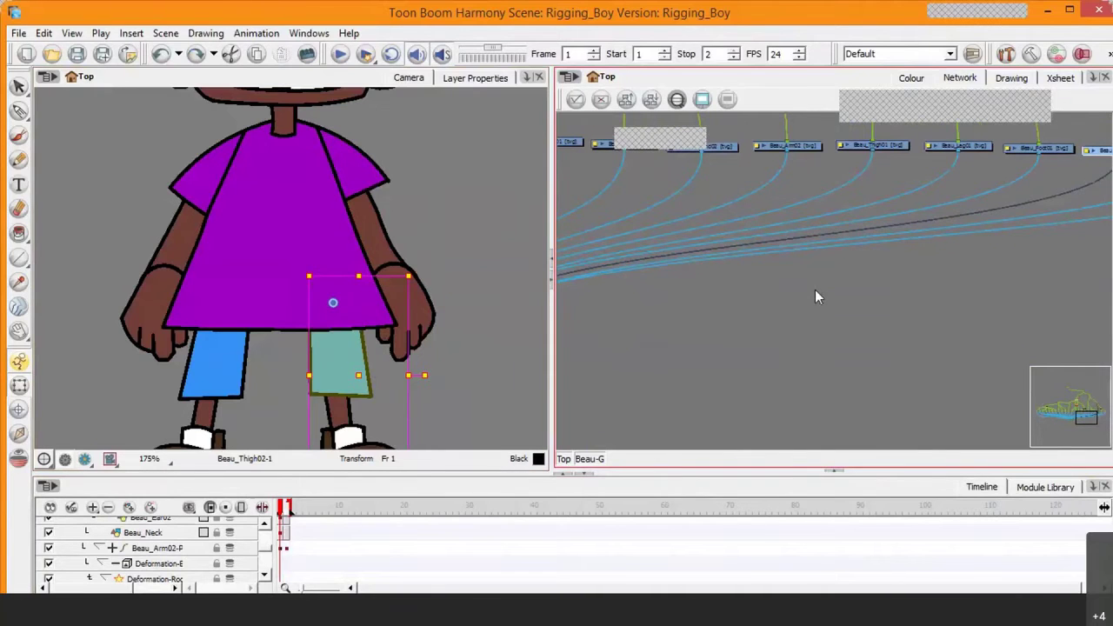
left_click_drag(1082, 402, 1074, 400)
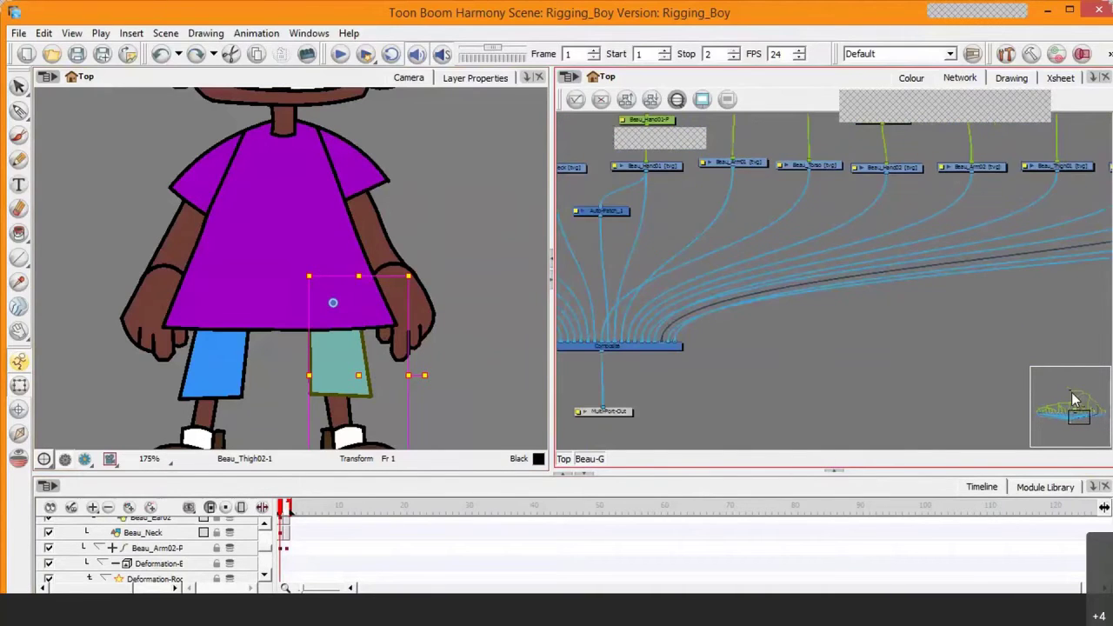
left_click(901, 168)
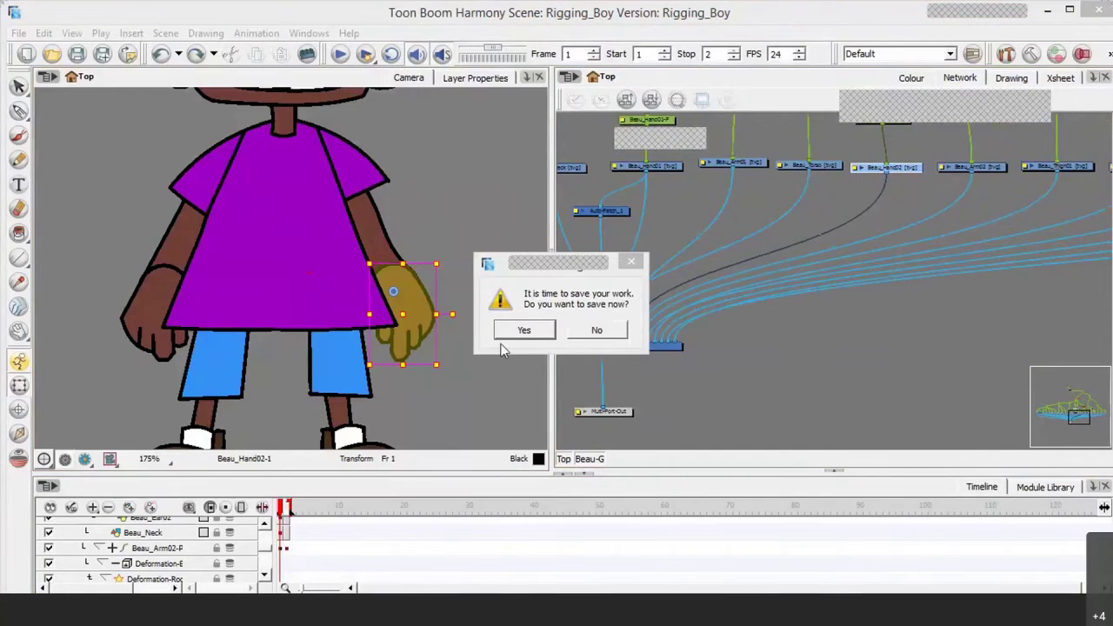
left_click(524, 330)
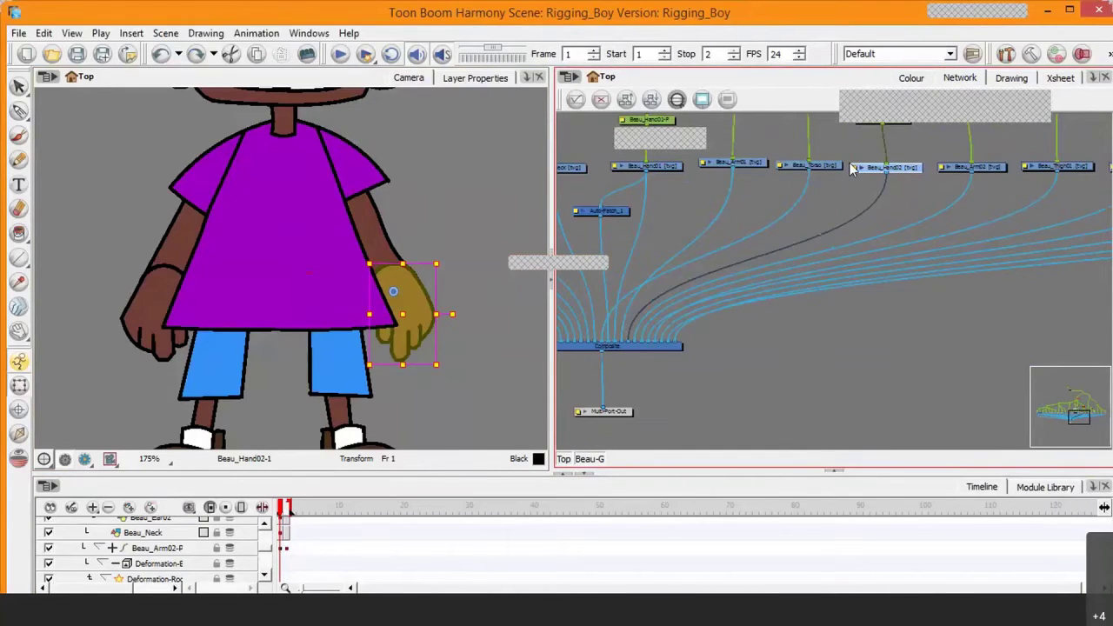
left_click(996, 168)
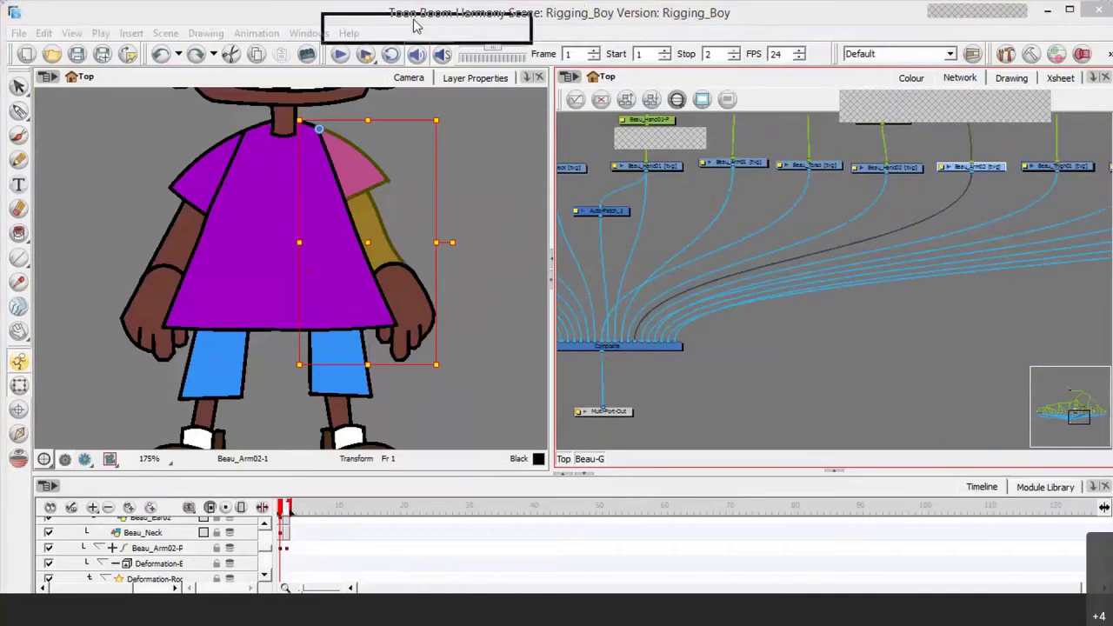
Show the Beau_Hand02 drawing by itself in the Drawing view and display its Colour Art layer.
left_click(1005, 80)
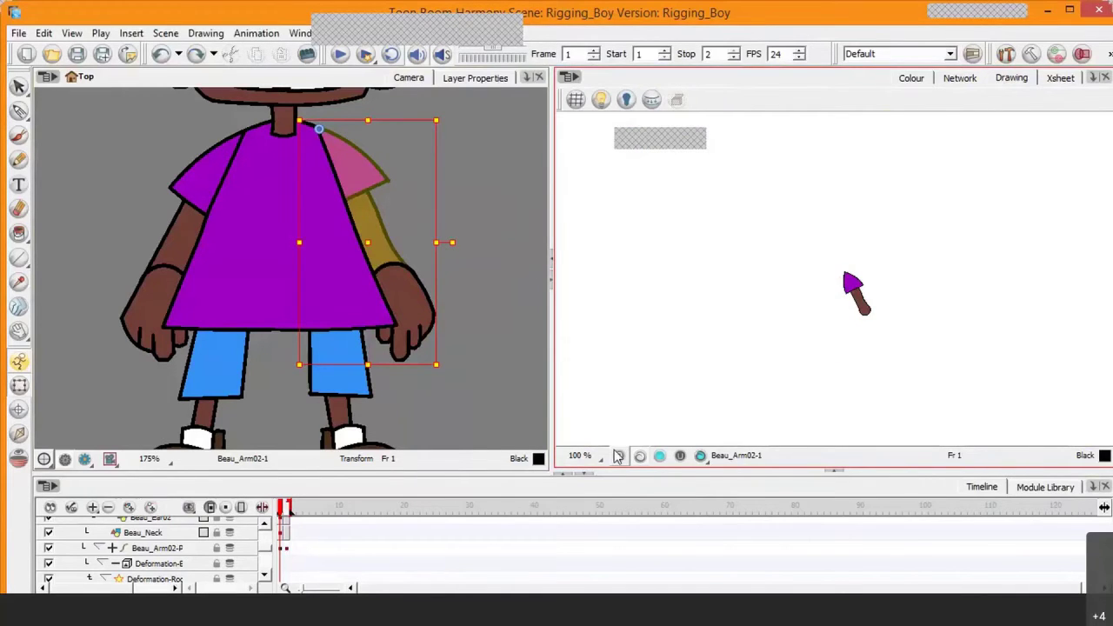
left_click(420, 322)
key("2")
key("2")
key("2")
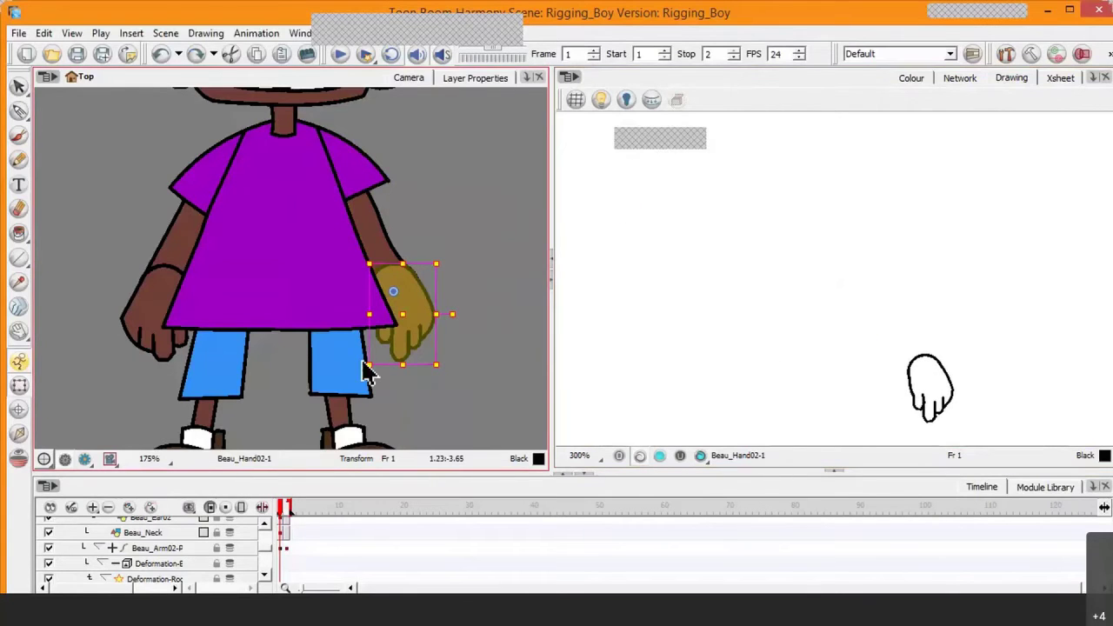
left_click(19, 331)
mouse_move(653, 365)
left_mouse_down()
mouse_move(643, 287)
mouse_move(597, 287)
left_mouse_up()
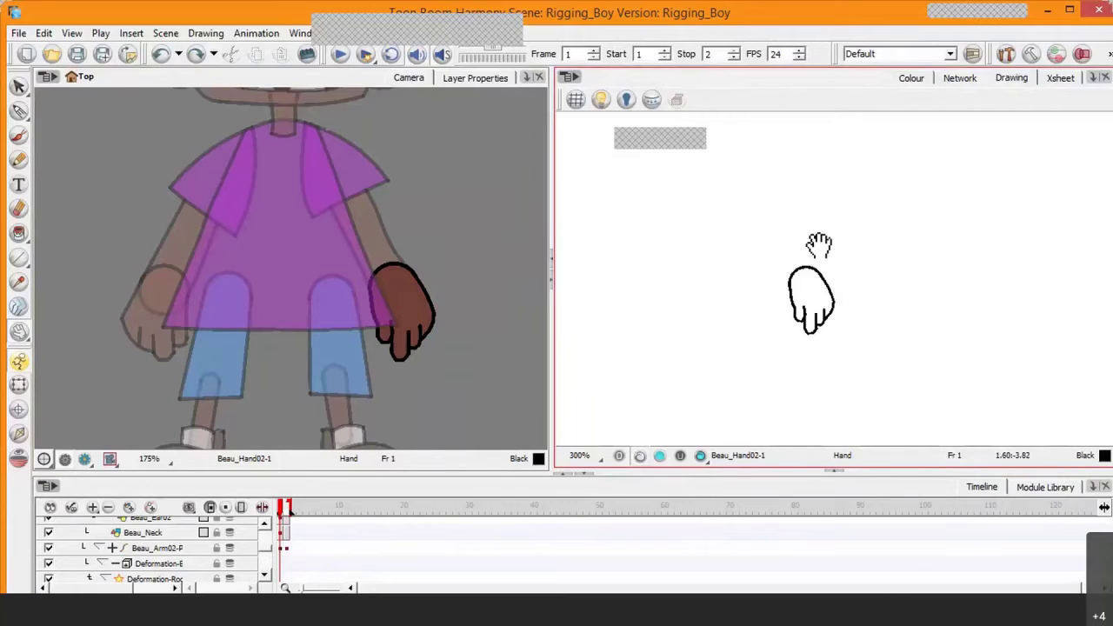
left_click(659, 458)
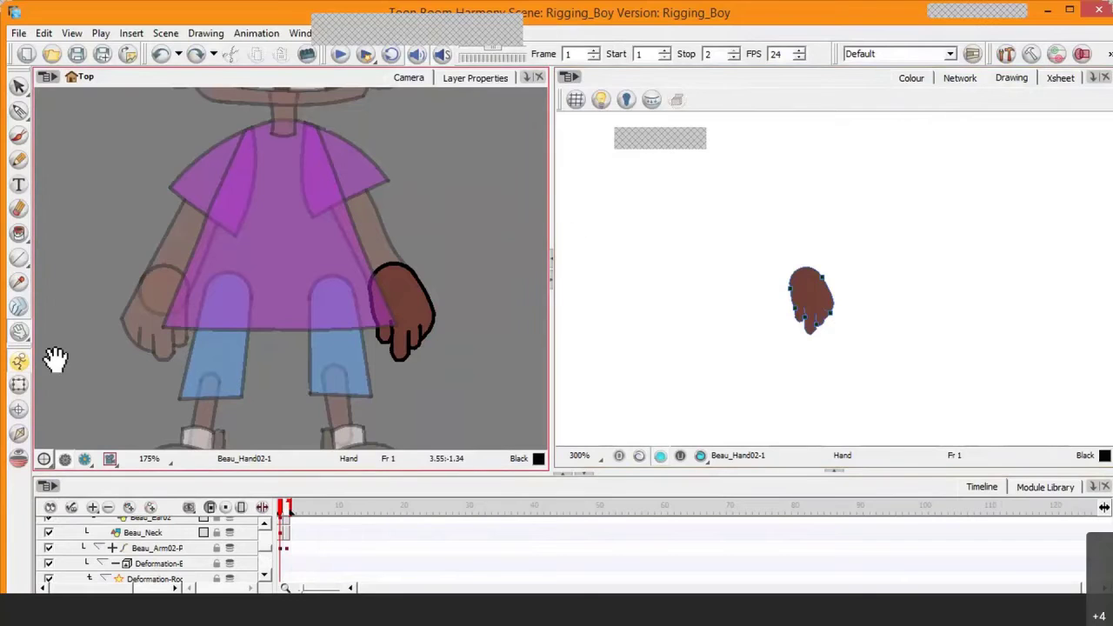
Select the Beau_Arm02 drawing on the character and display its Line Art layer at 325% zoom.
left_click(19, 385)
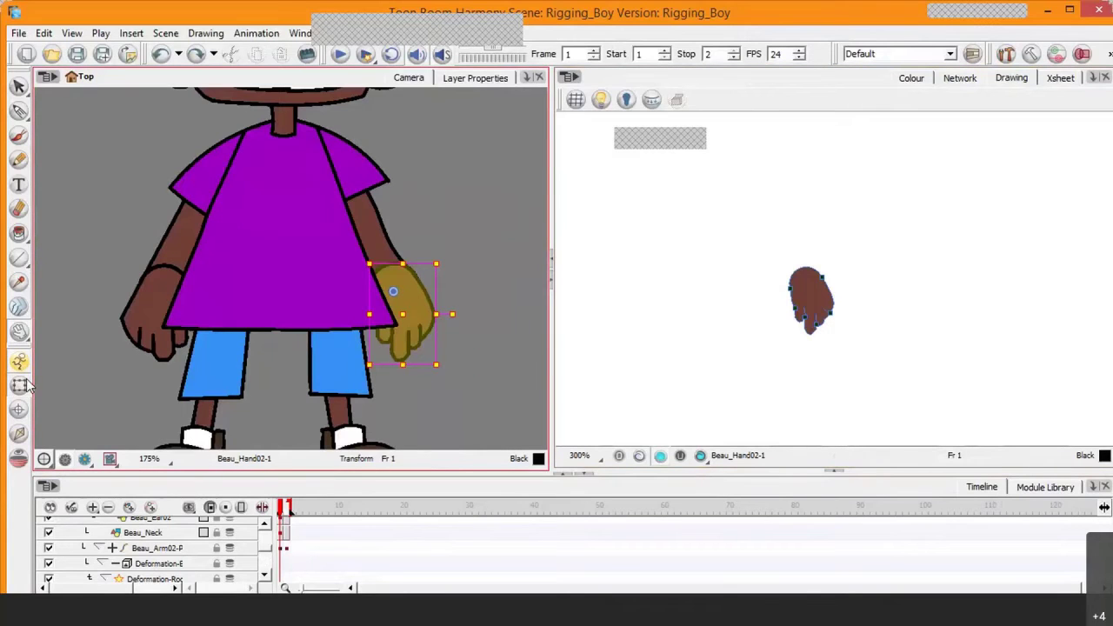
left_click(373, 249)
scroll(810, 311, "down", 1)
scroll(809, 310, "up", 1)
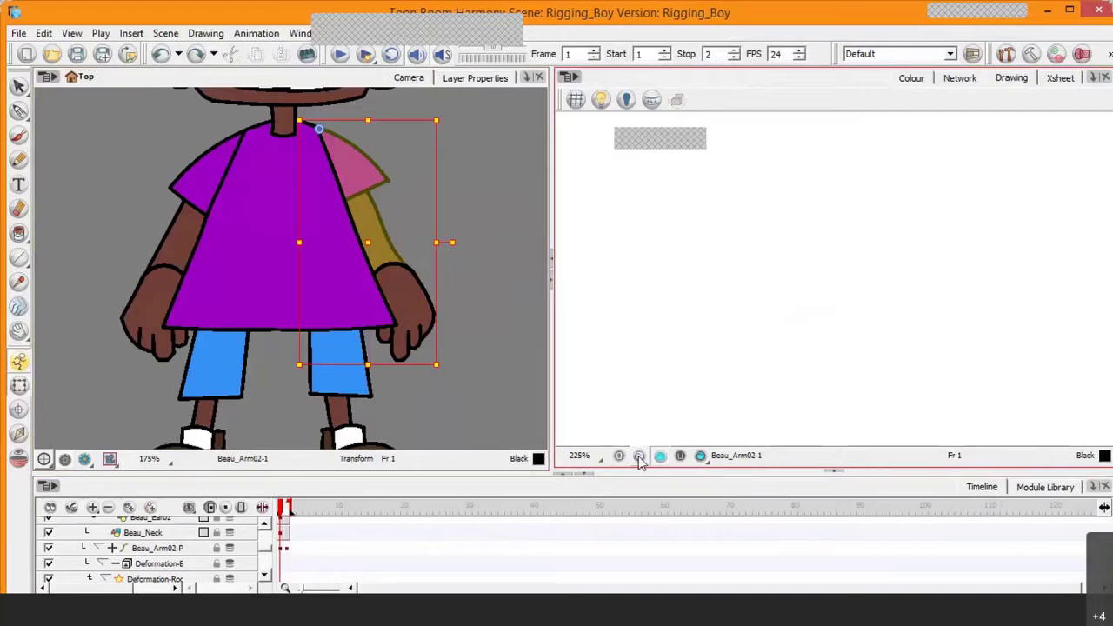
scroll(874, 214, "up", 3)
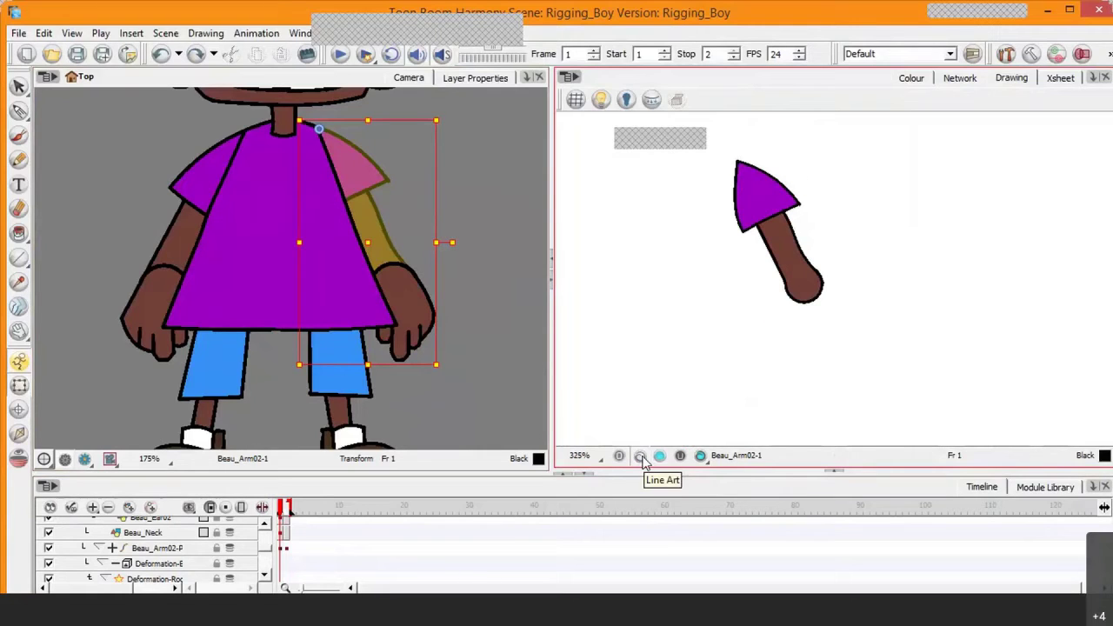
Cut the forearm's upper brown fill out of the Line Art layer of Beau_Arm02.
key("alt+s")
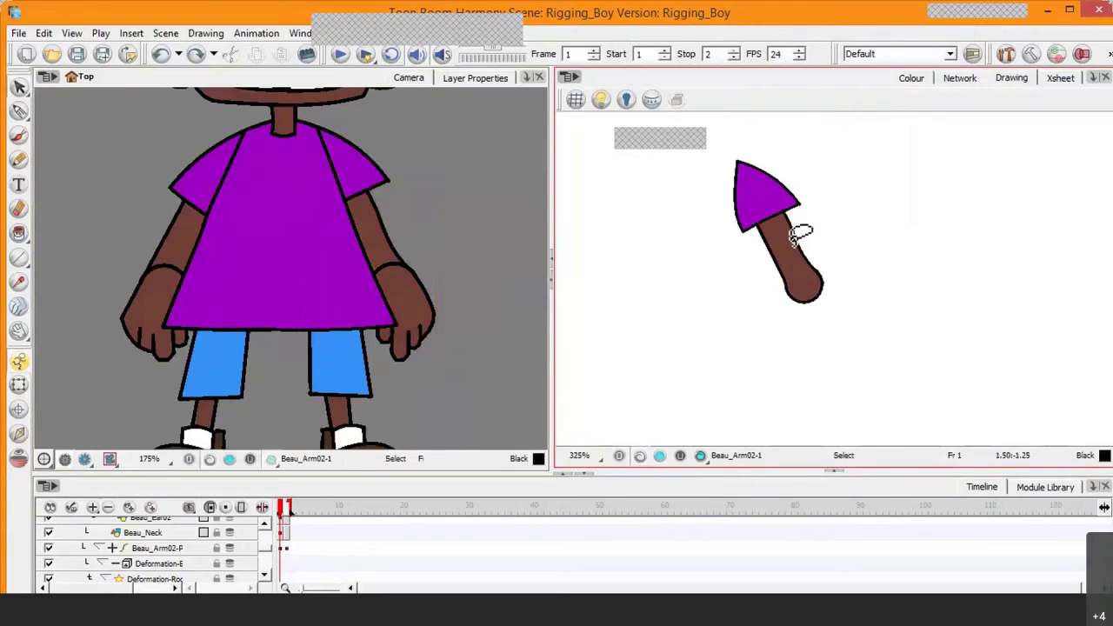
left_click(795, 237)
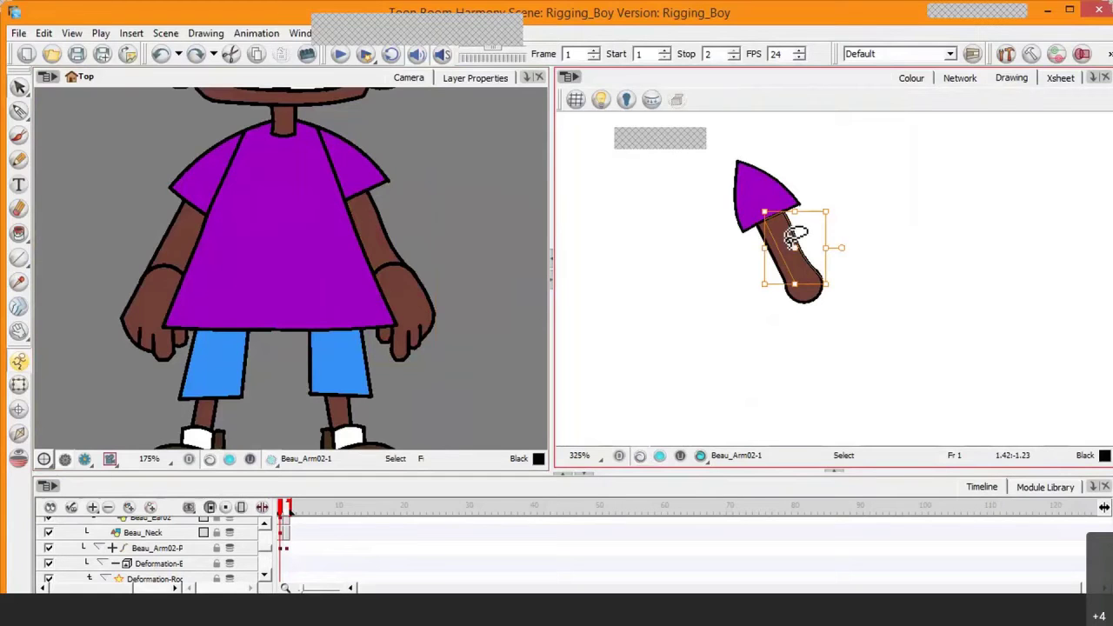
left_click(930, 286)
left_click(792, 239)
key("Delete")
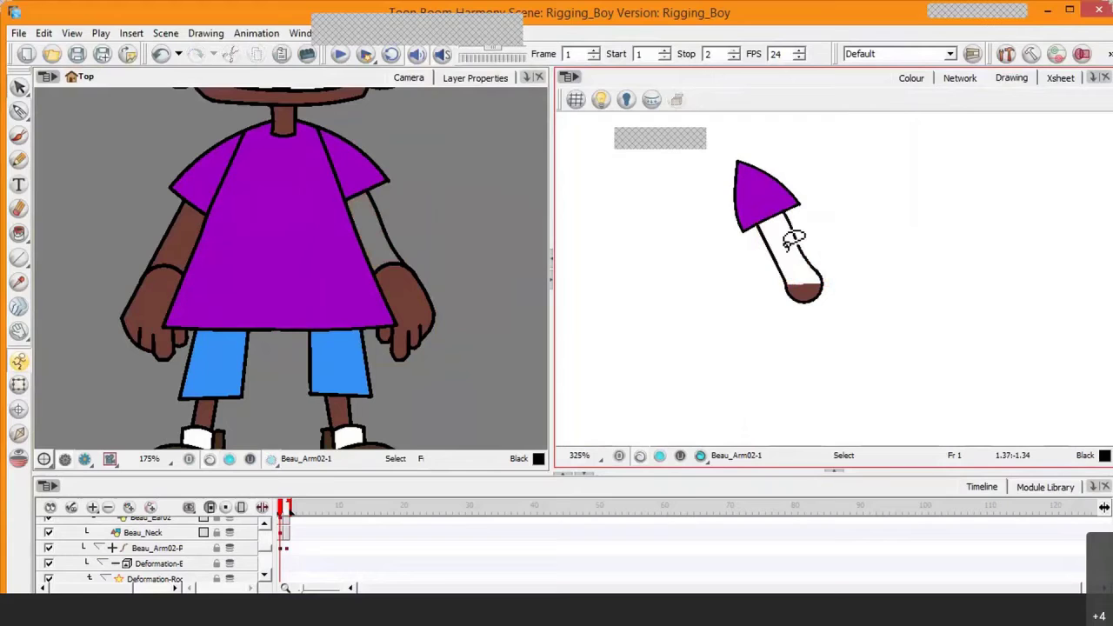
Paste the cut forearm fill into the Colour Art layer of Beau_Arm02 and return to Line Art.
left_click(659, 456)
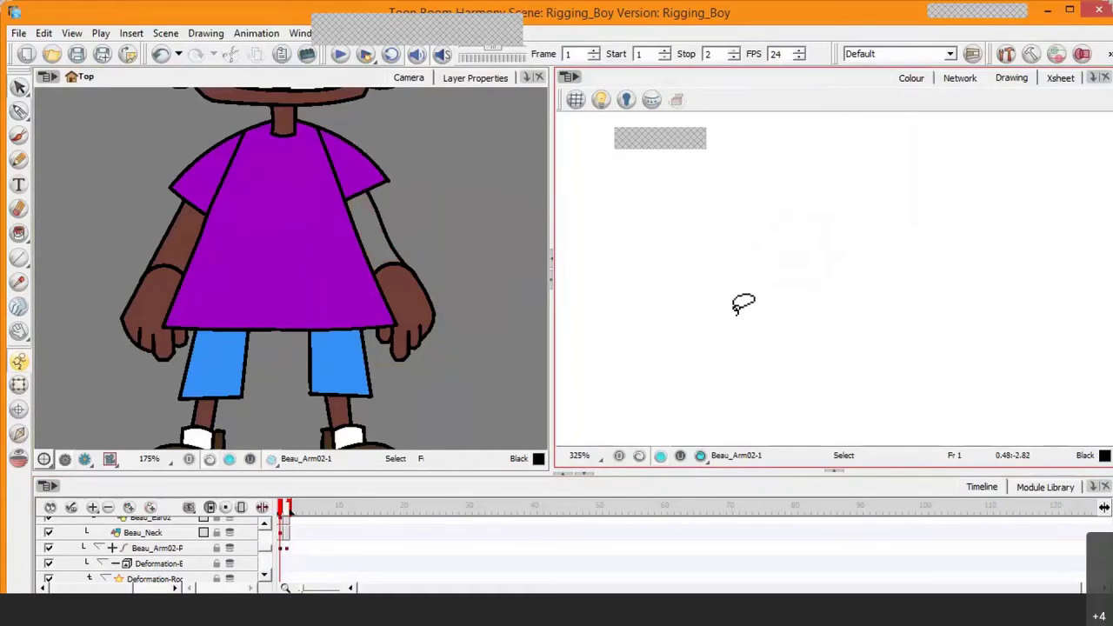
key("ctrl+v")
left_click(639, 456)
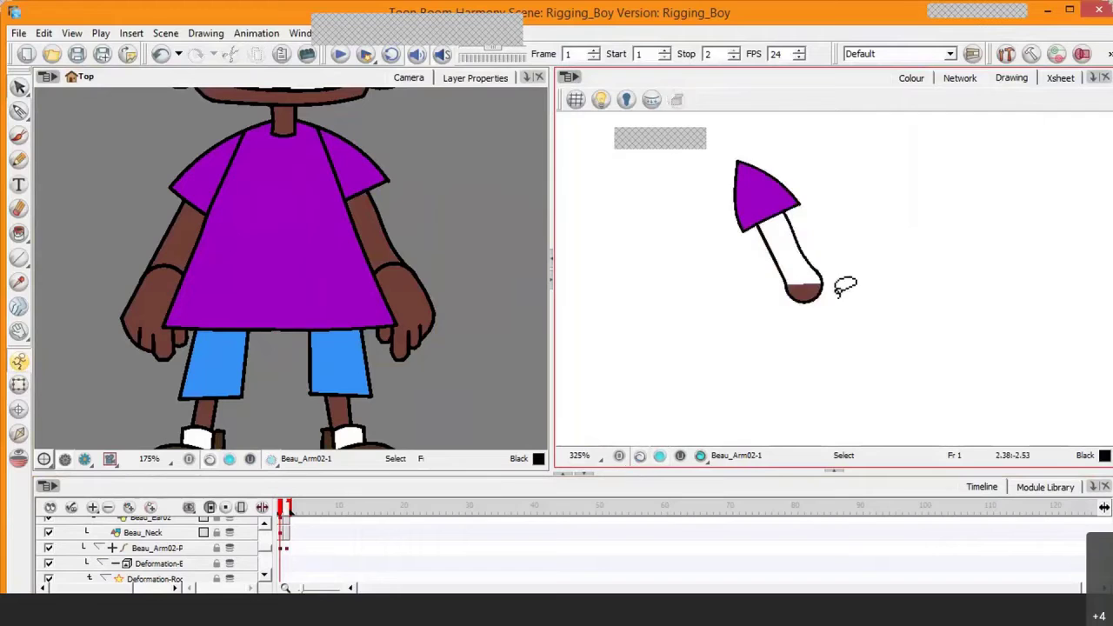
Cut the rounded lower brown fill out of the Line Art layer of Beau_Arm02 and paste it into its Colour Art layer.
left_click(810, 293)
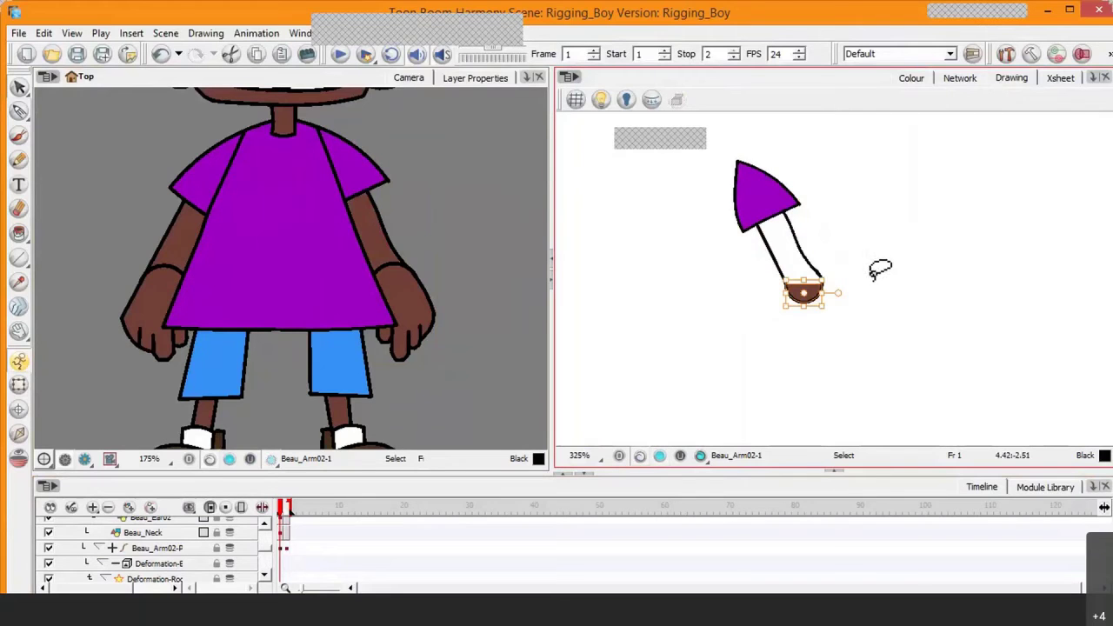
left_click_drag(816, 298, 772, 323)
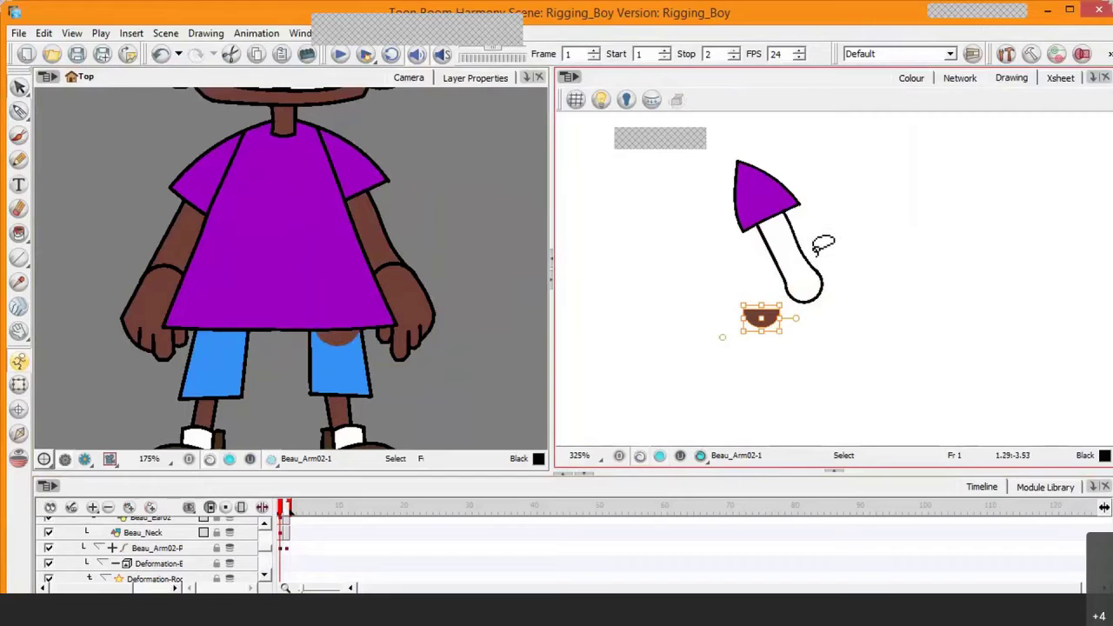
key("ctrl+z")
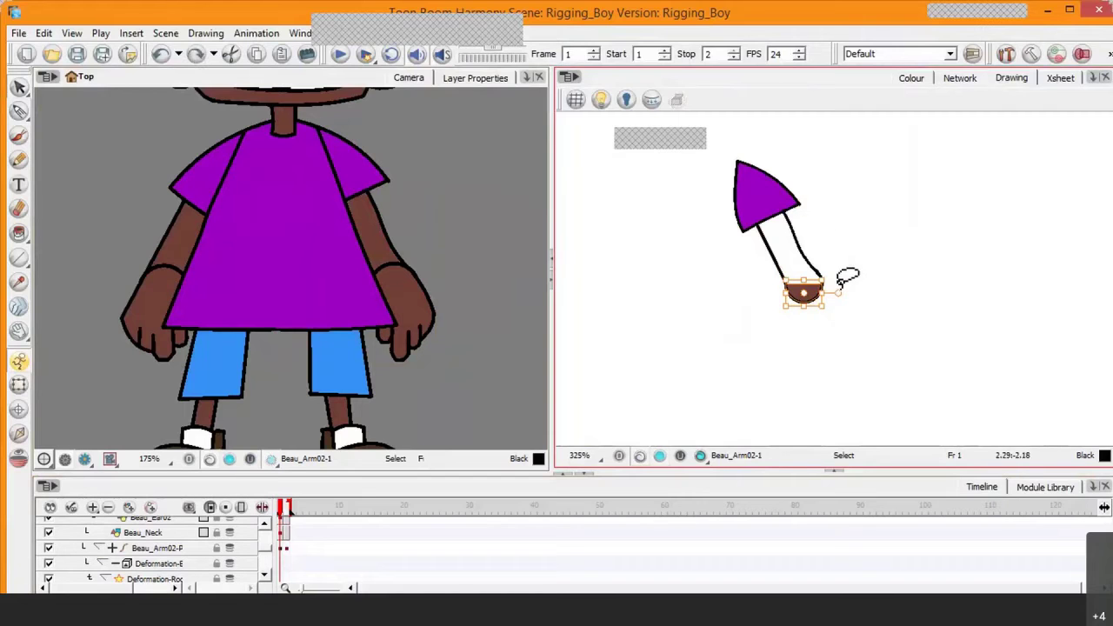
right_click(811, 297)
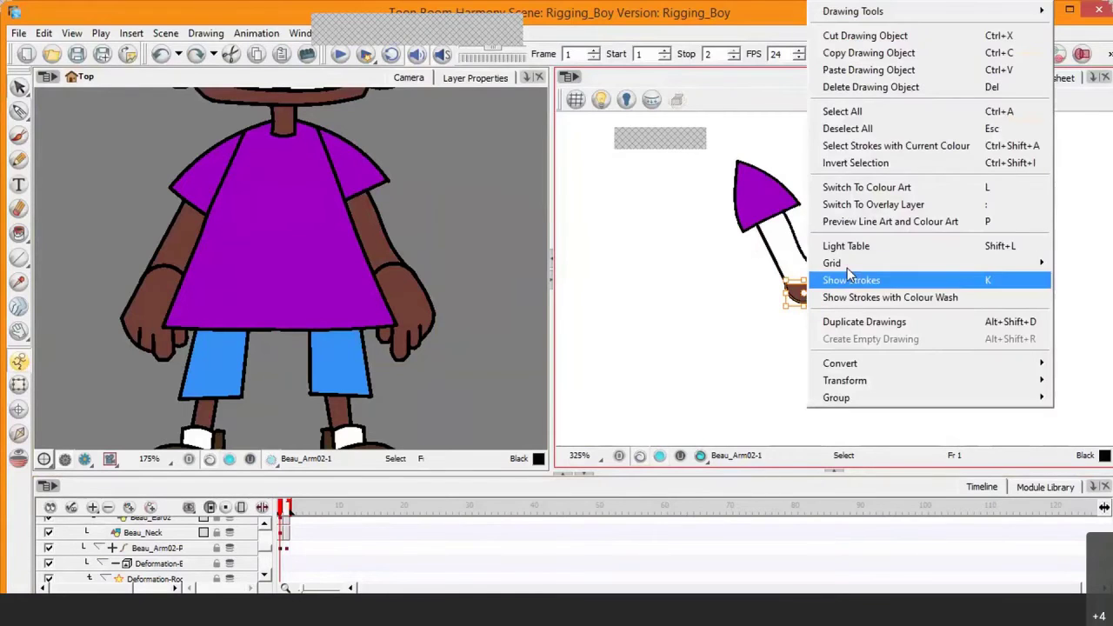
left_click(853, 39)
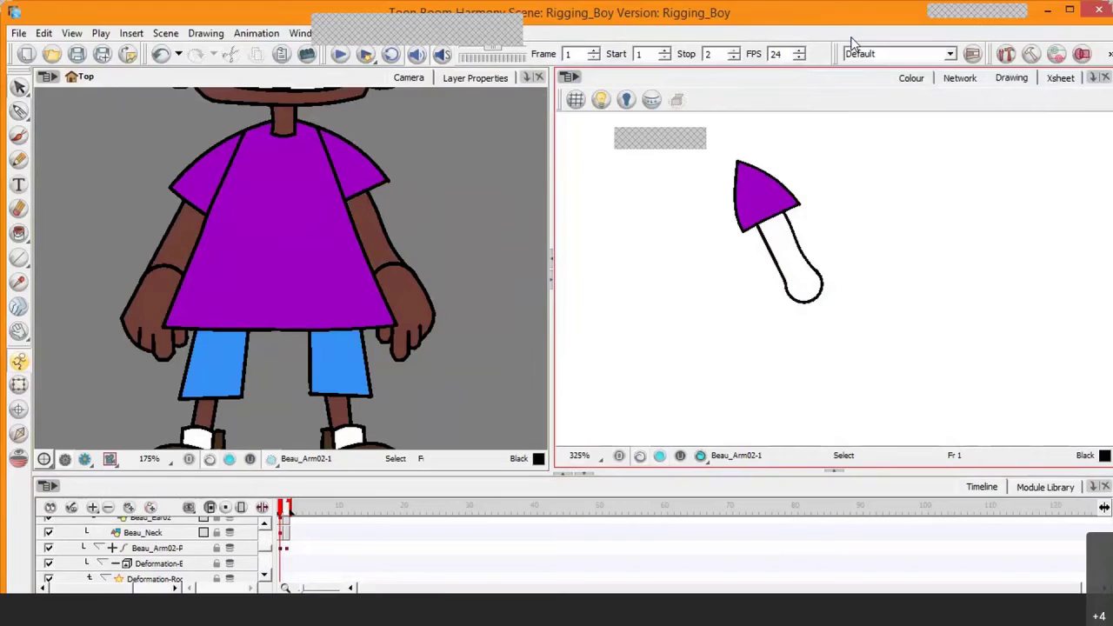
left_click(660, 457)
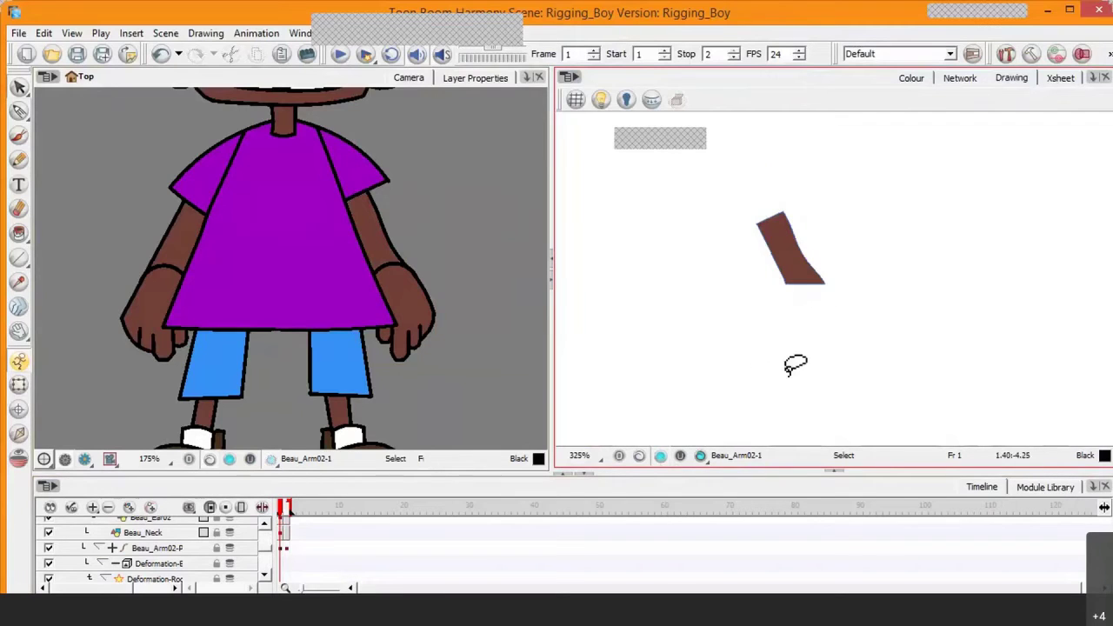
key("ctrl+v")
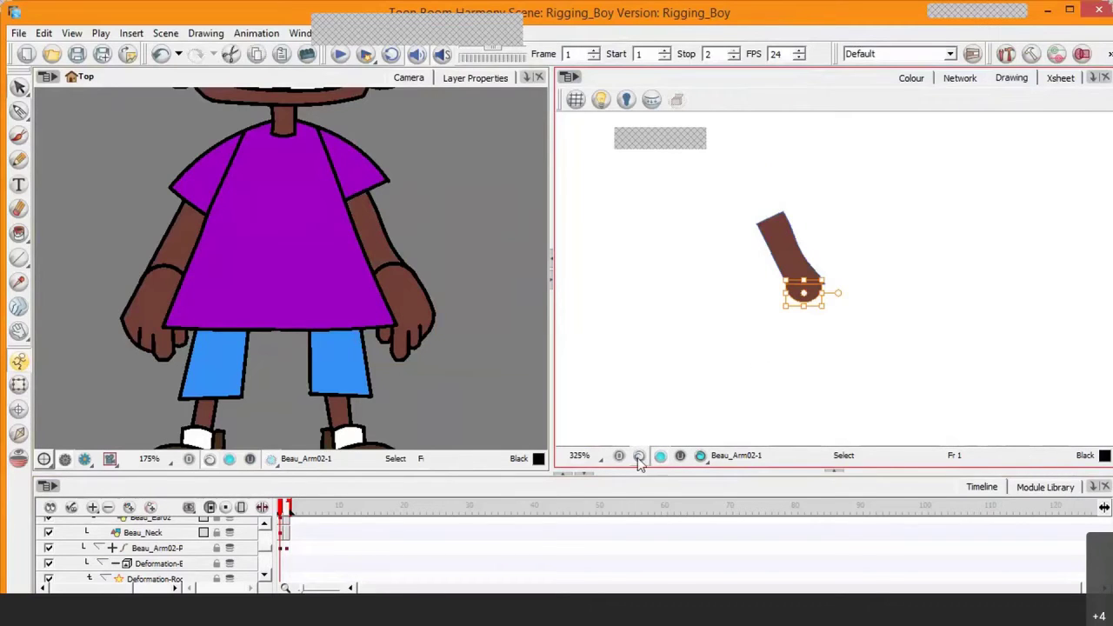
Cut both purple sleeve fills out of the Line Art layer of Beau_Arm02, paste them into Colour Art and return to Line Art.
left_click(637, 458)
left_click(763, 189)
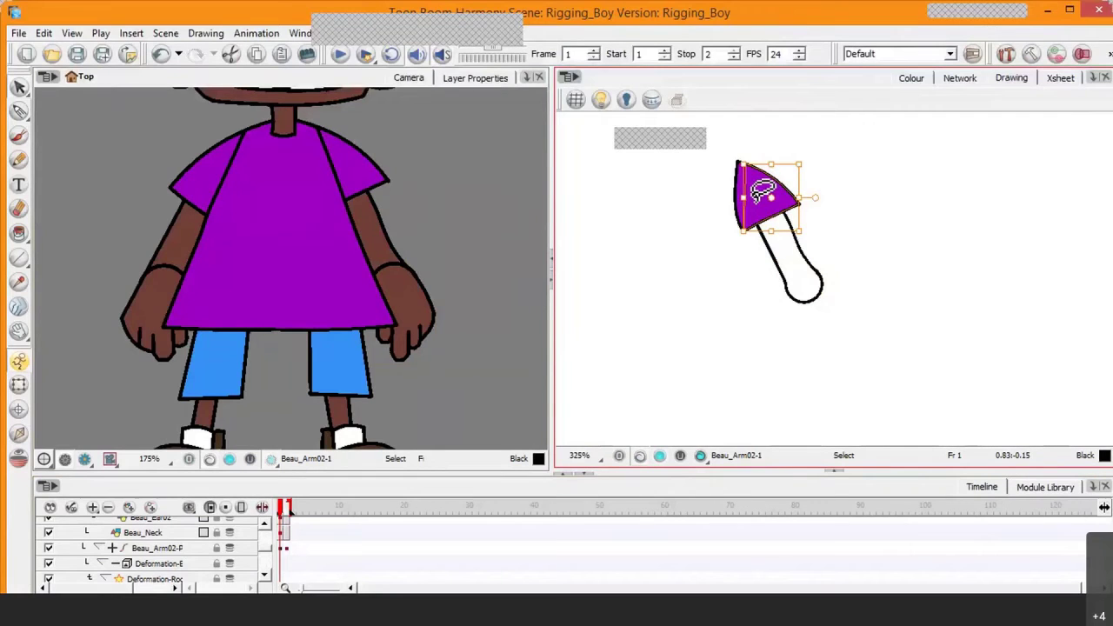
scroll(763, 190, "up", 1)
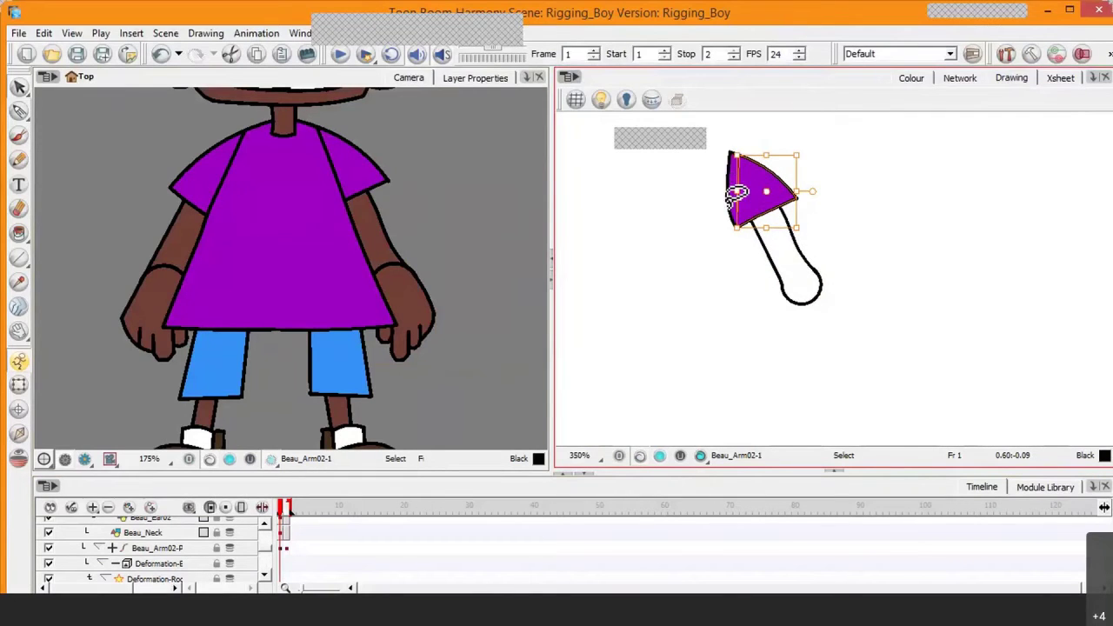
left_click(726, 186)
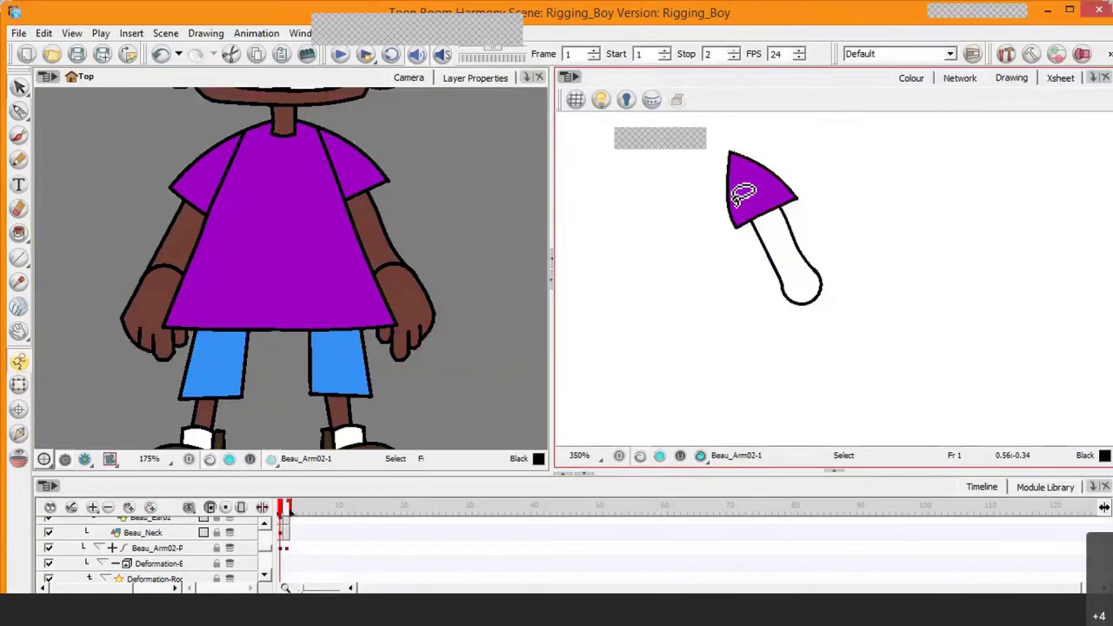
left_click(763, 186)
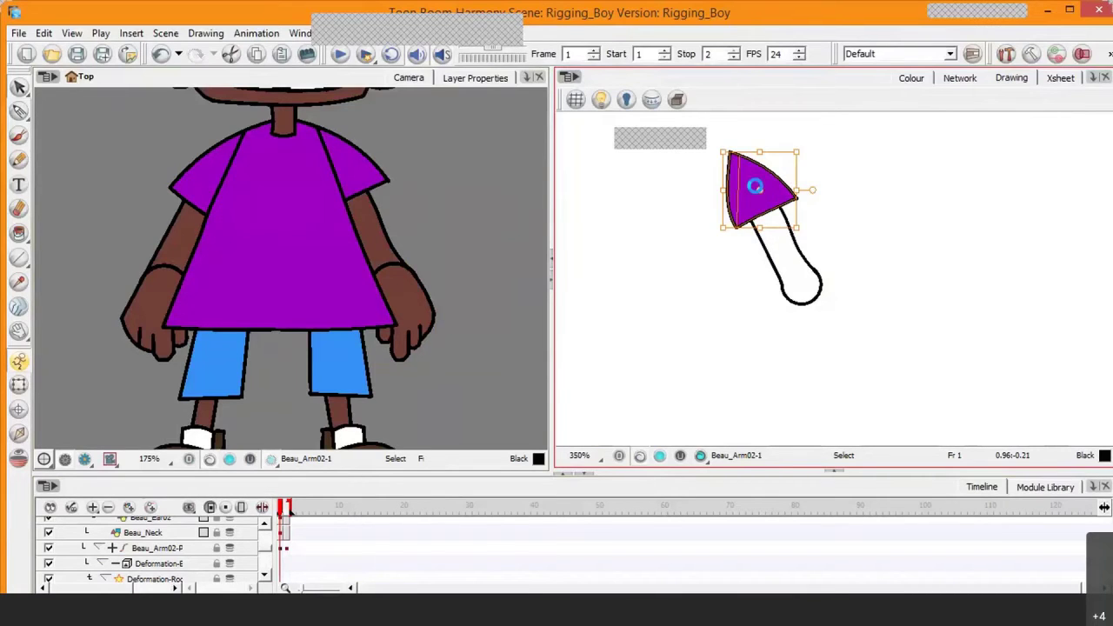
key("Delete")
left_click(661, 459)
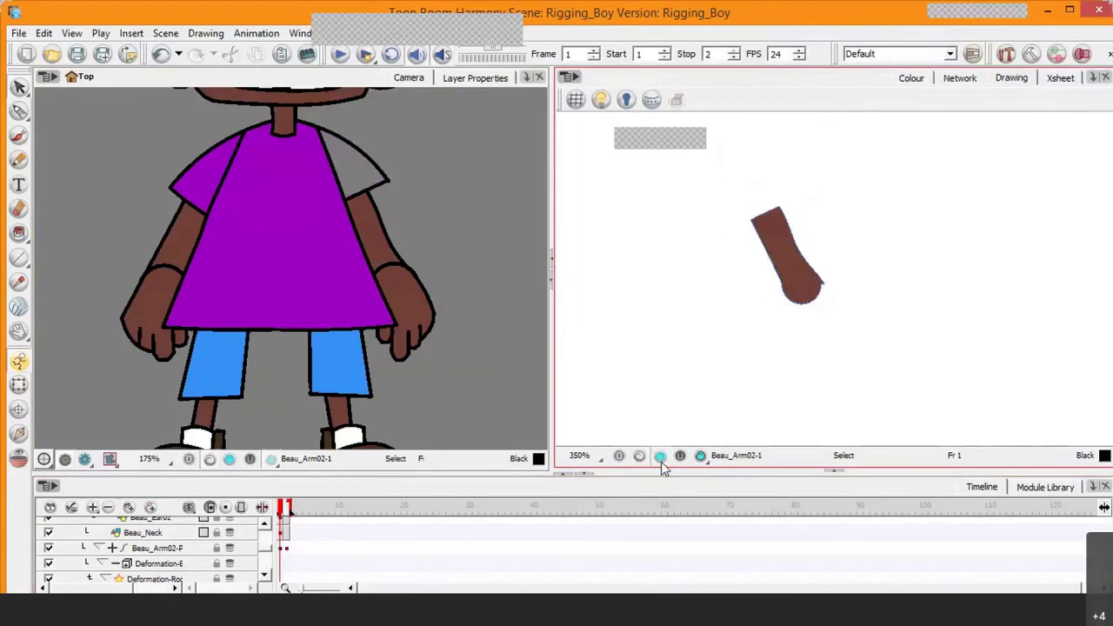
key("ctrl+z")
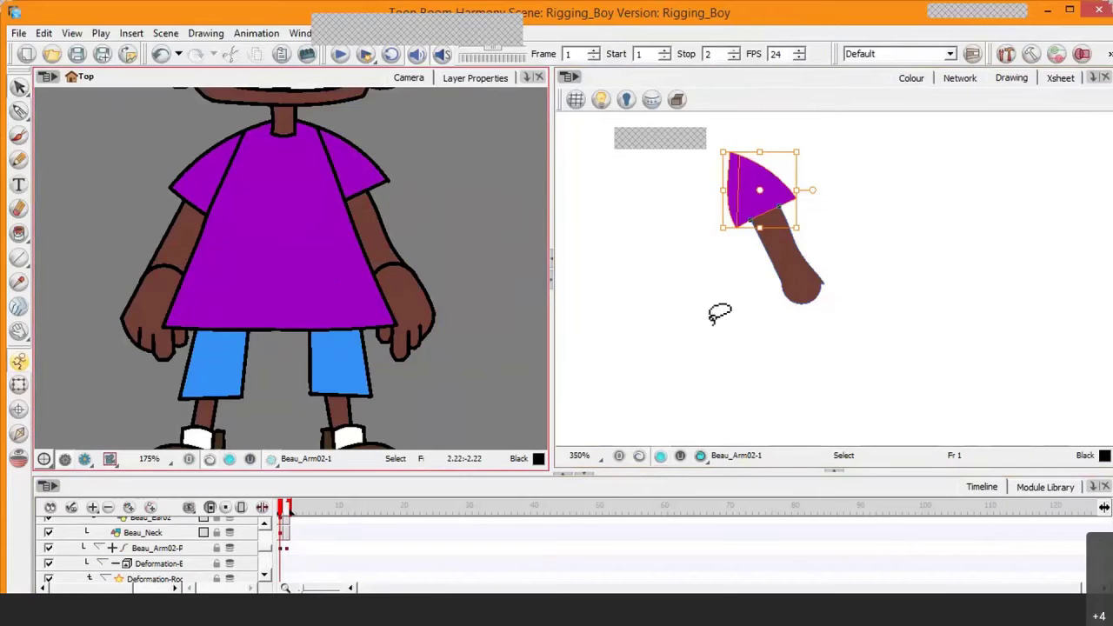
left_click(639, 457)
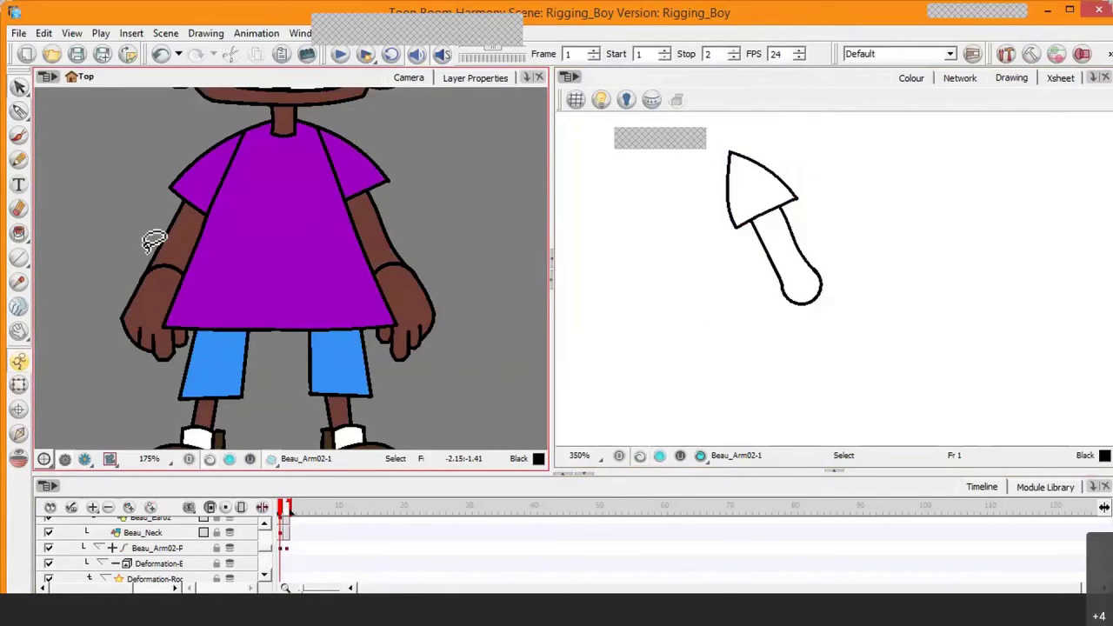
Select the Beau_Arm01 drawing on the character and delete the main forearm fill and the rounded end fill from its Line Art layer.
left_click(19, 384)
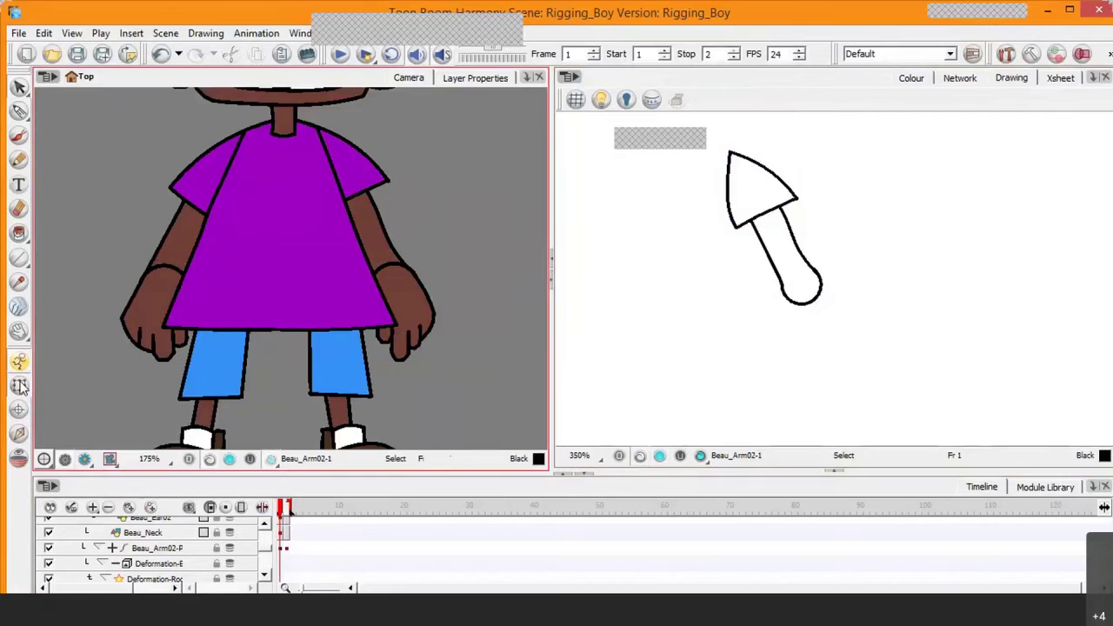
left_click(162, 261)
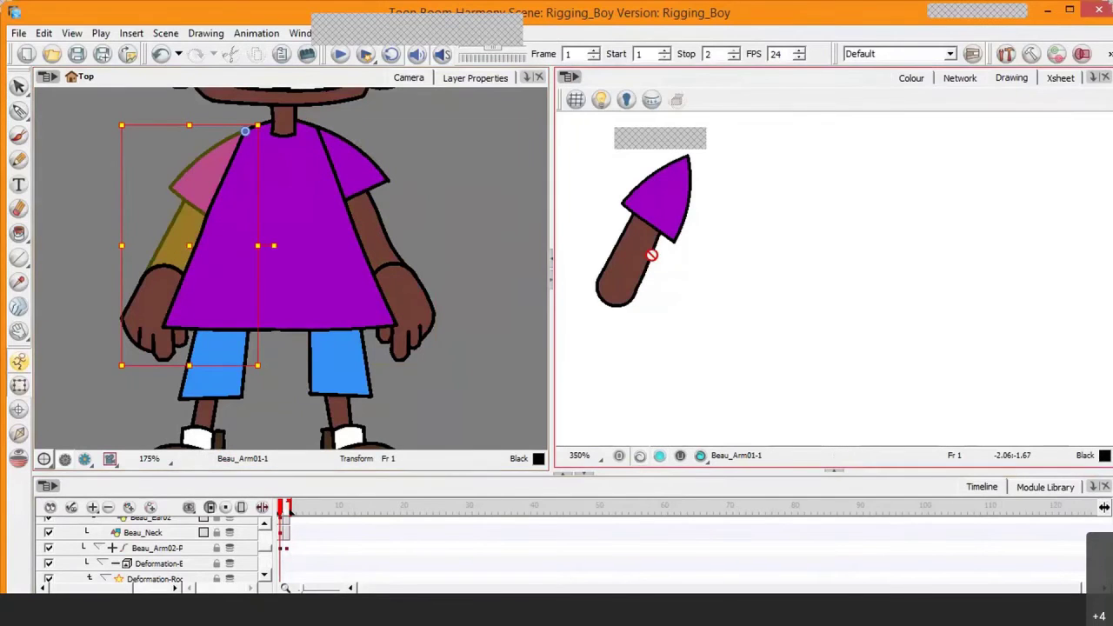
key("alt+s")
left_click(648, 252)
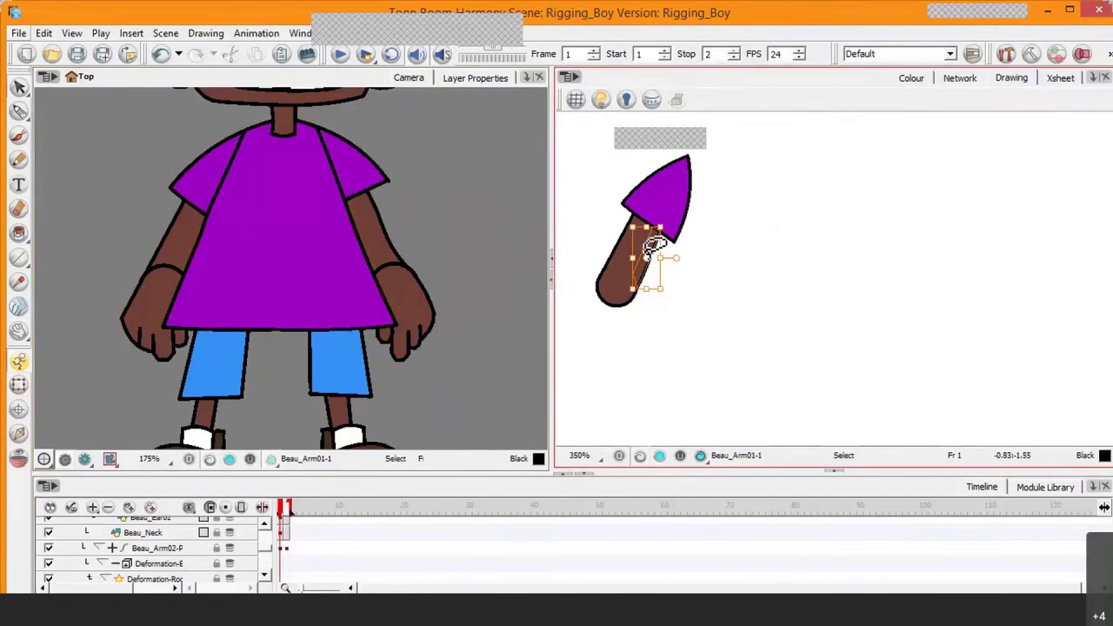
left_click(615, 281)
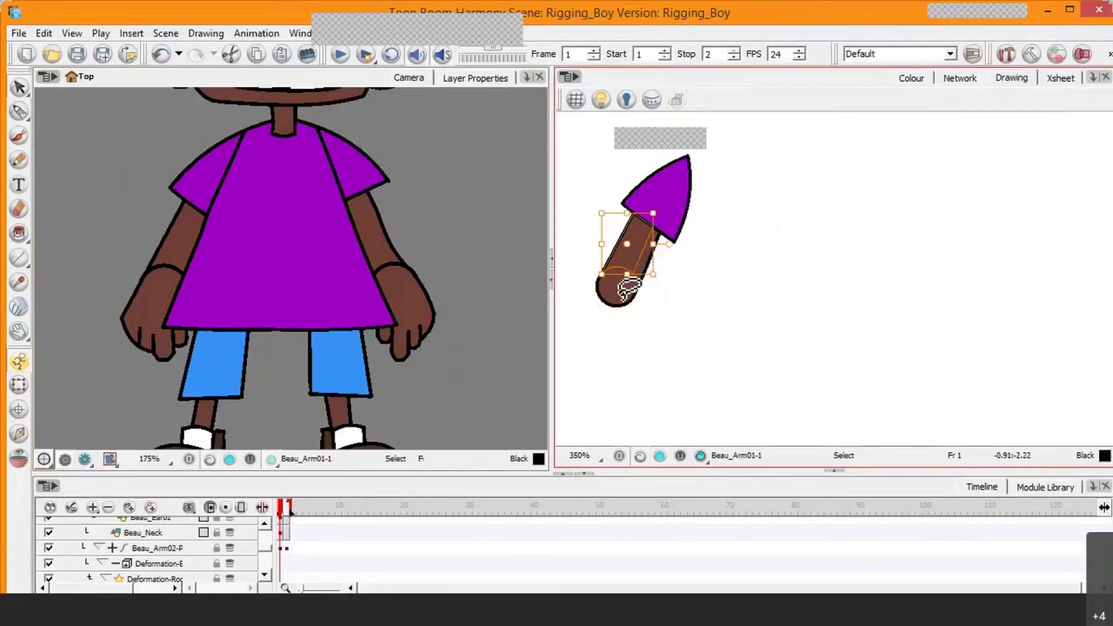
left_click(651, 256)
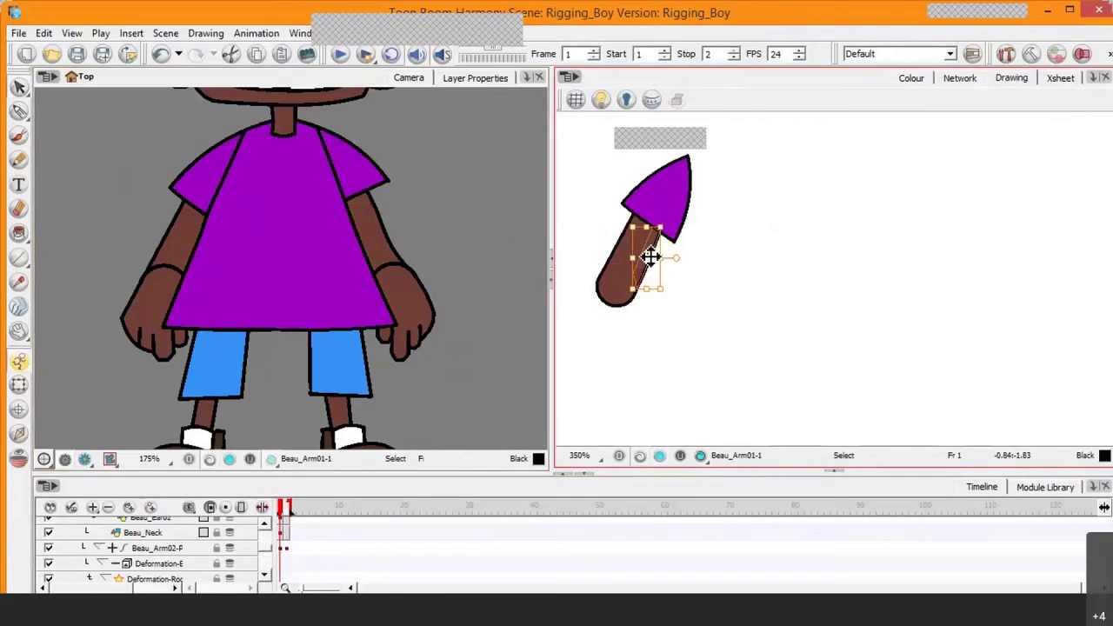
left_click(632, 250)
key("Delete")
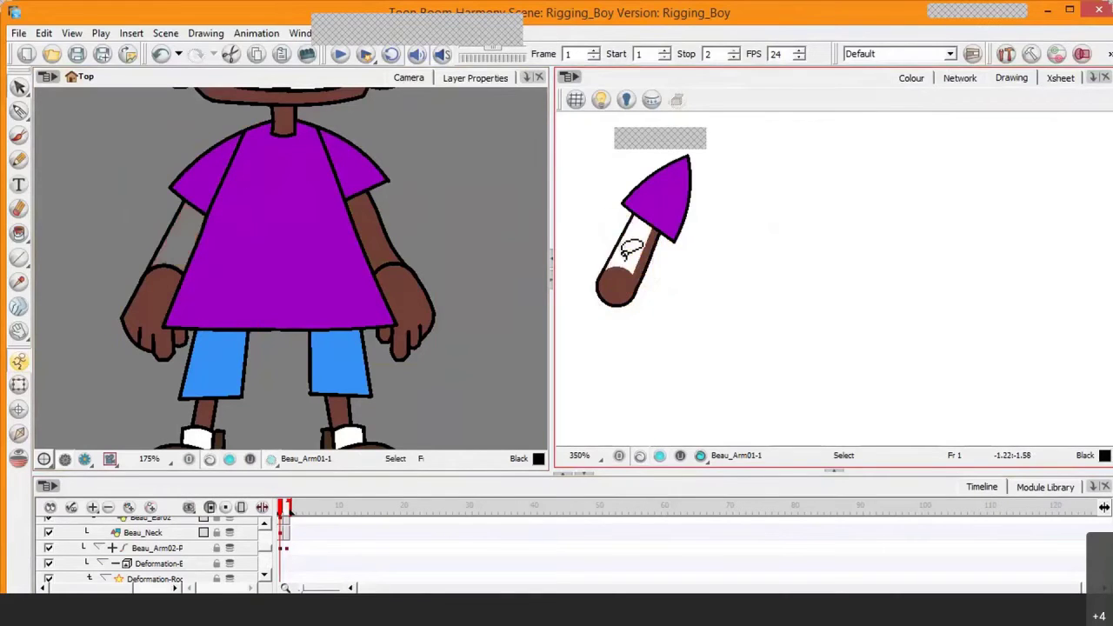
left_click(615, 292)
key("Delete")
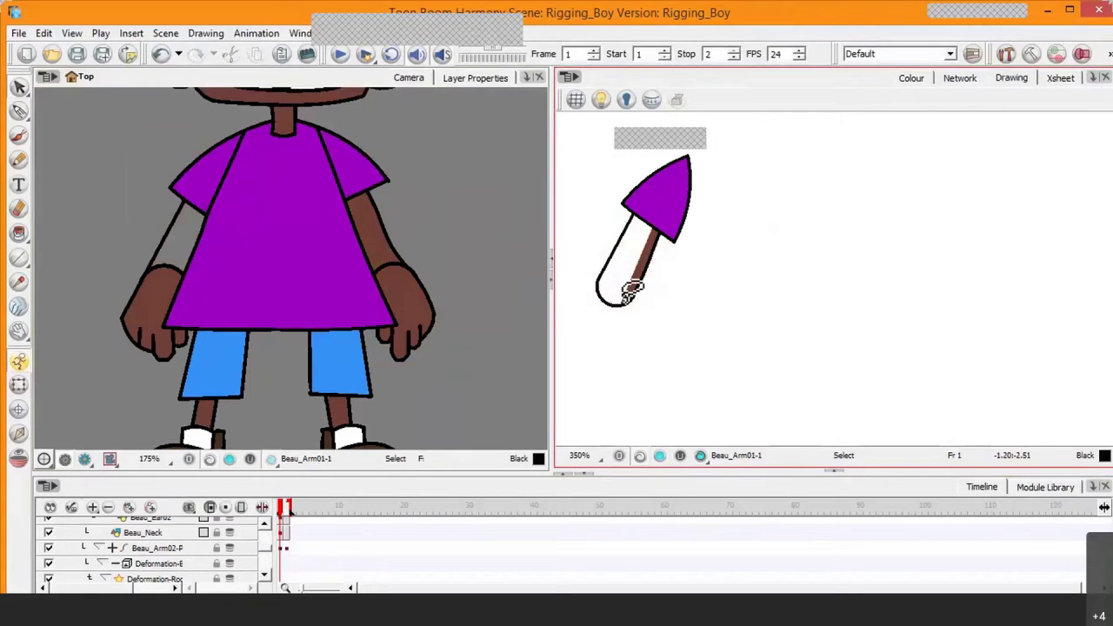
Choose the Skin swatch in the character's palette as the current drawing colour.
key("d")
left_click(911, 79)
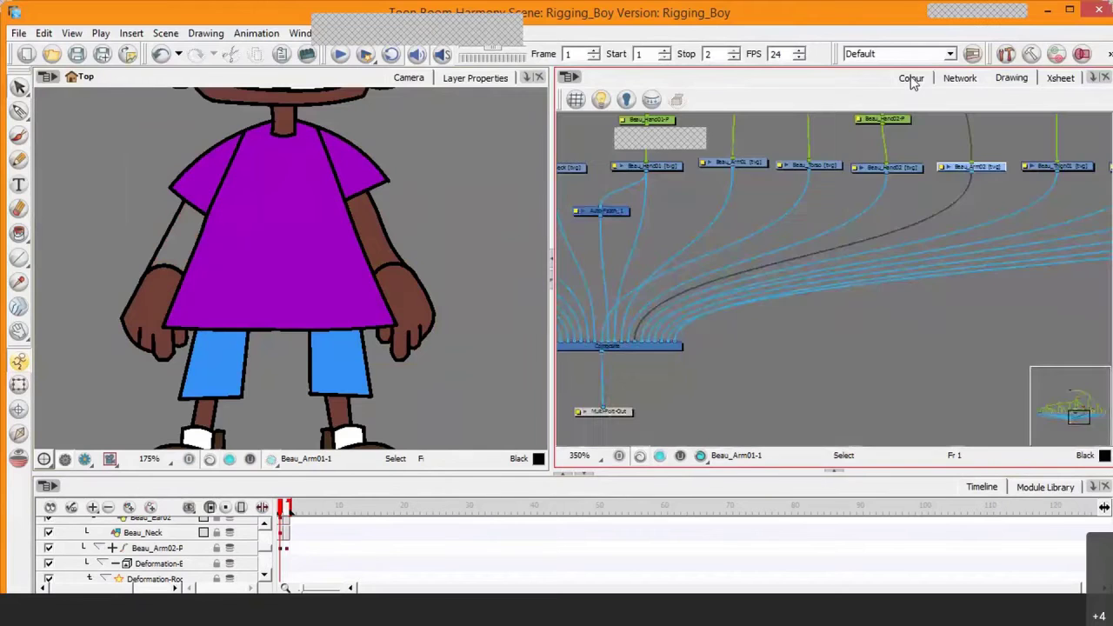
left_click(911, 78)
left_click(583, 277)
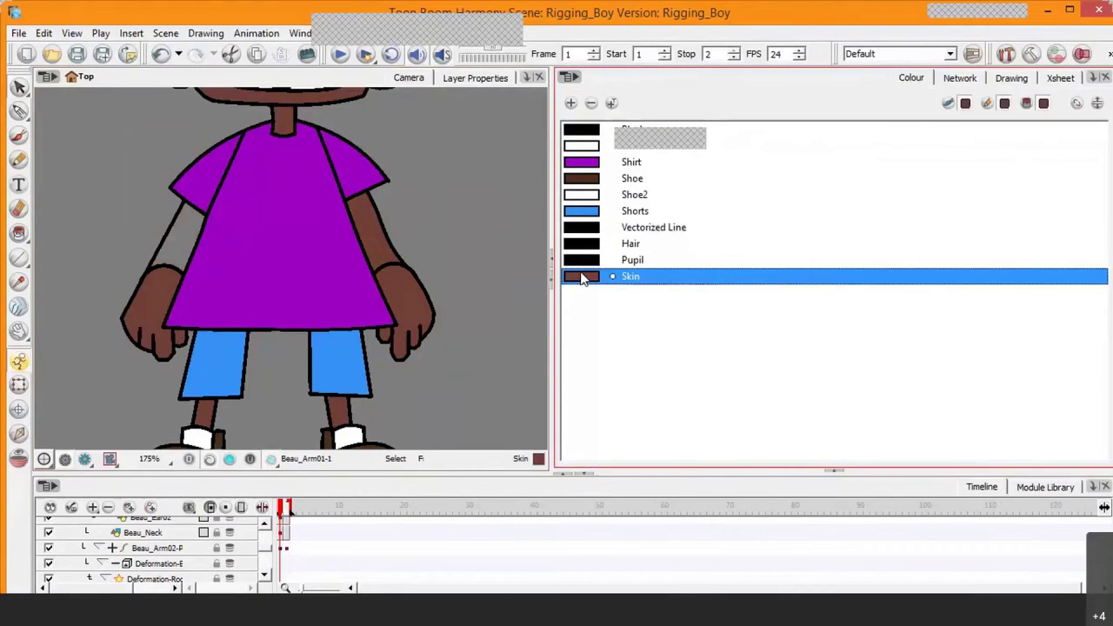
Delete the remaining brown strip from the Line Art of Beau_Arm01 and paint the whole forearm with the Skin colour.
left_click(1011, 78)
left_click(633, 275)
key("Delete")
left_click(619, 292)
key("Delete")
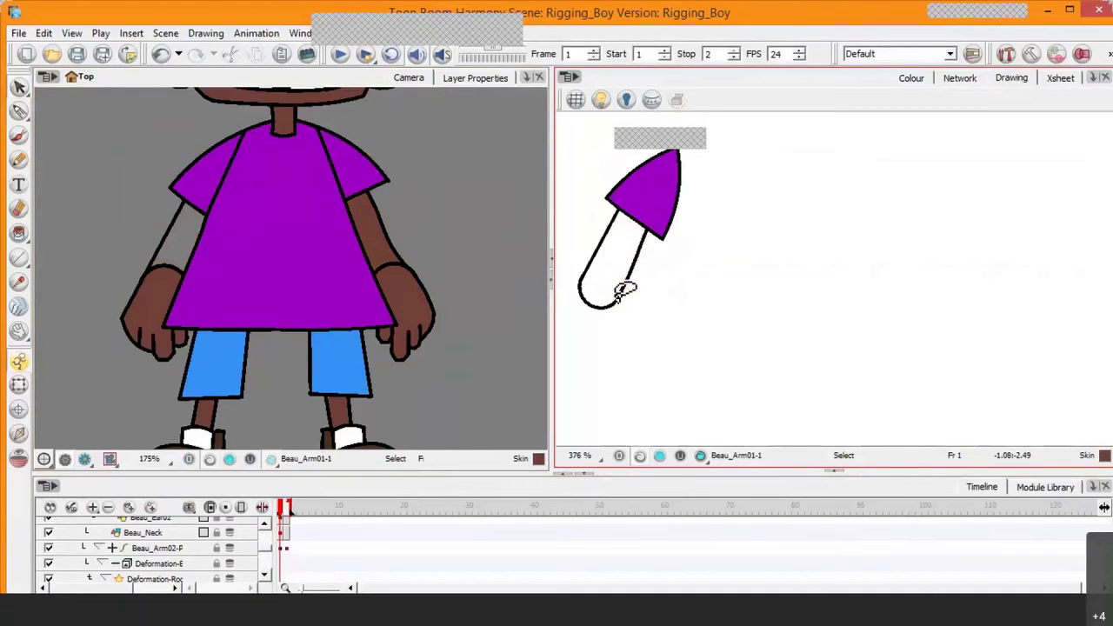
key("alt+i")
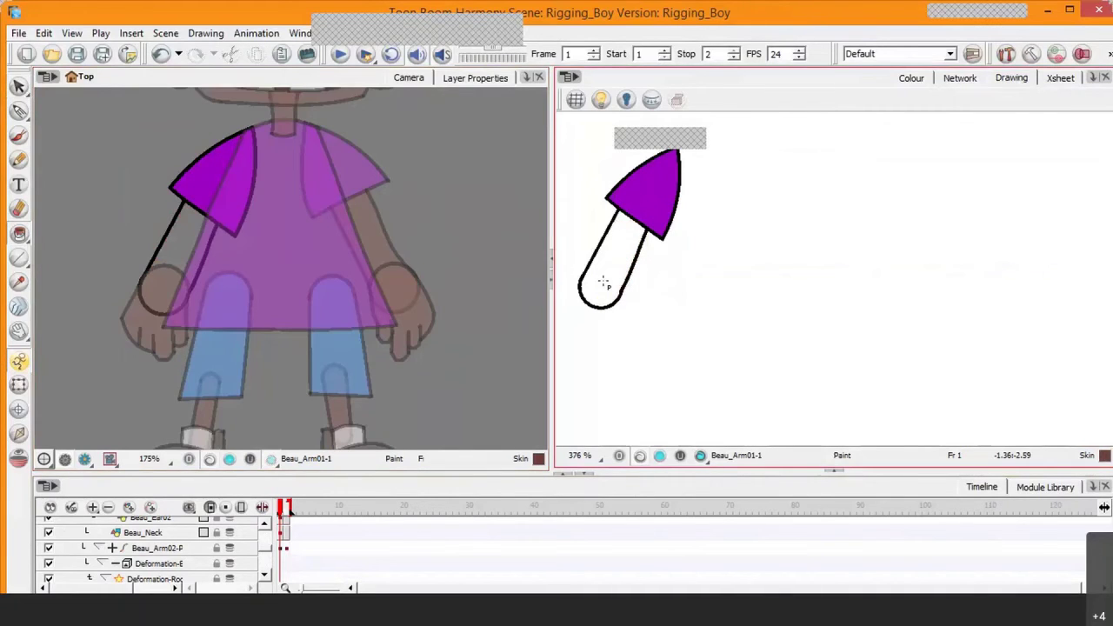
left_click(603, 282)
Cut the new single forearm fill out of the Line Art layer of Beau_Arm01 and paste it into Colour Art.
key("alt+s")
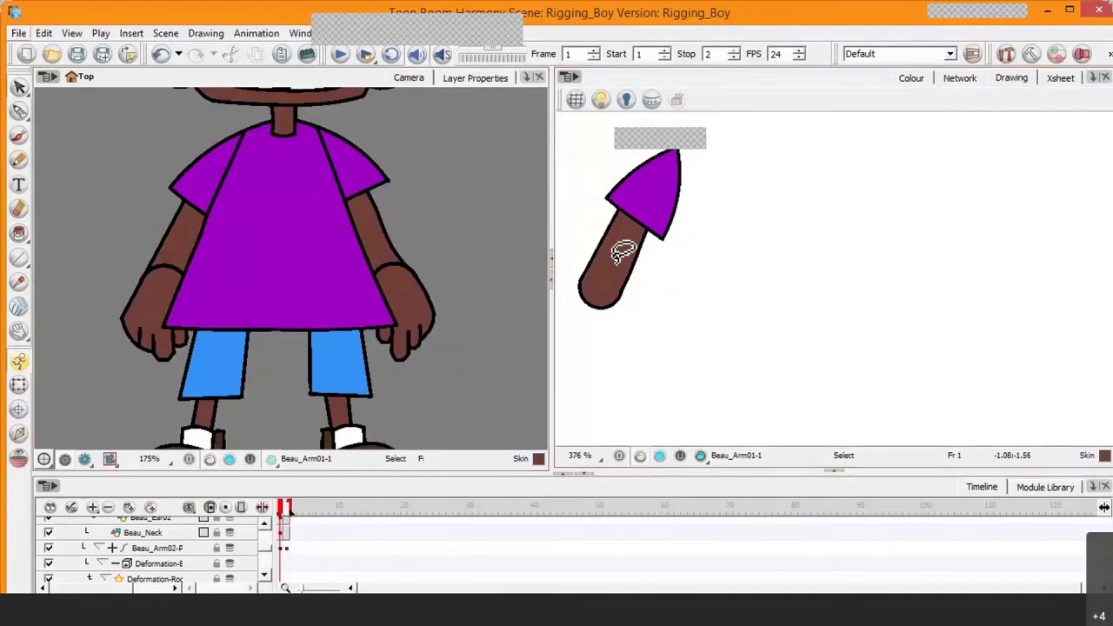
left_click(611, 243)
left_click_drag(638, 252, 766, 339)
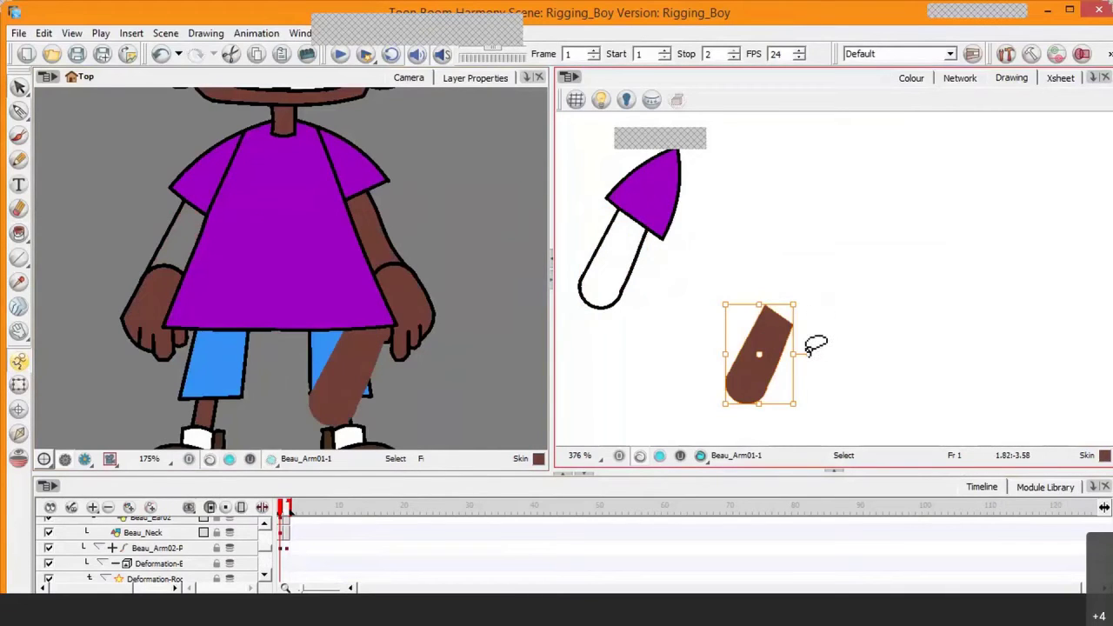
key("ctrl+z")
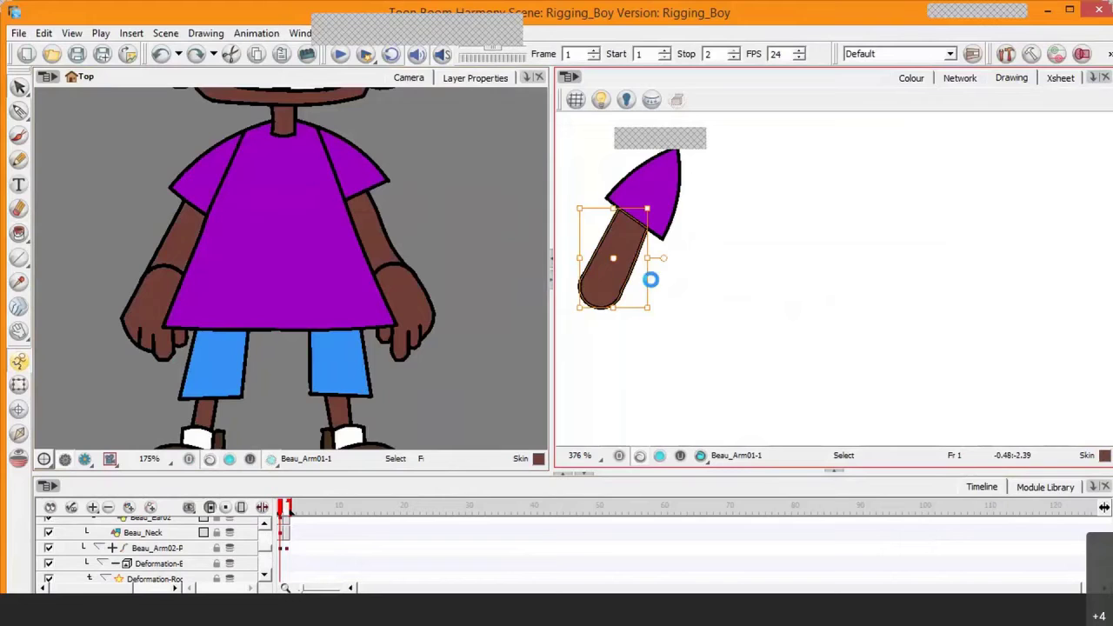
key("Delete")
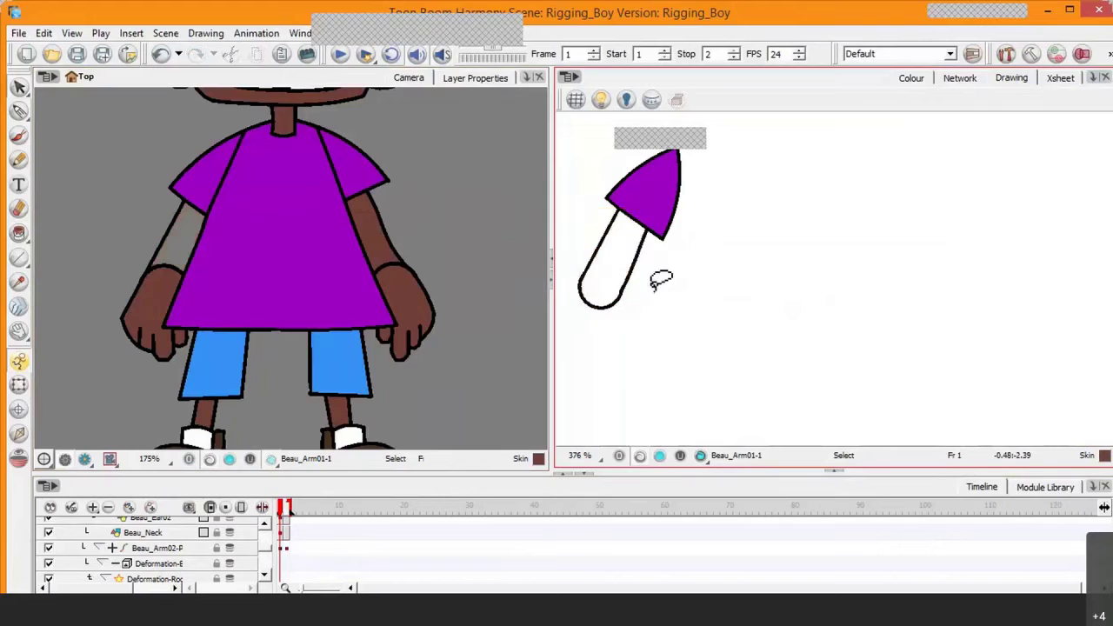
left_click(661, 456)
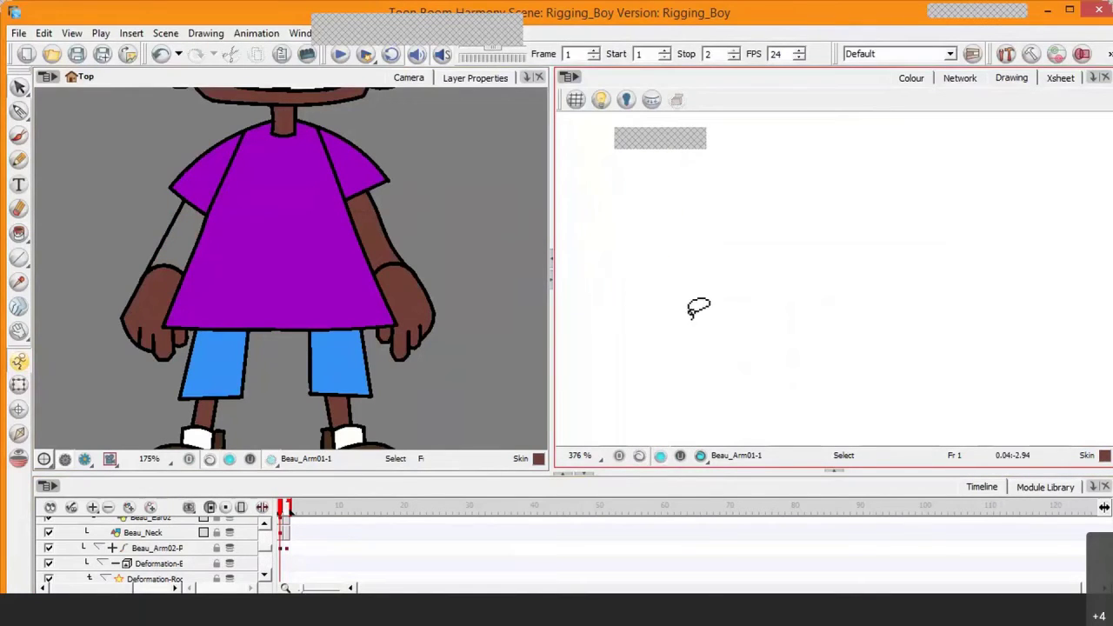
key("ctrl+z")
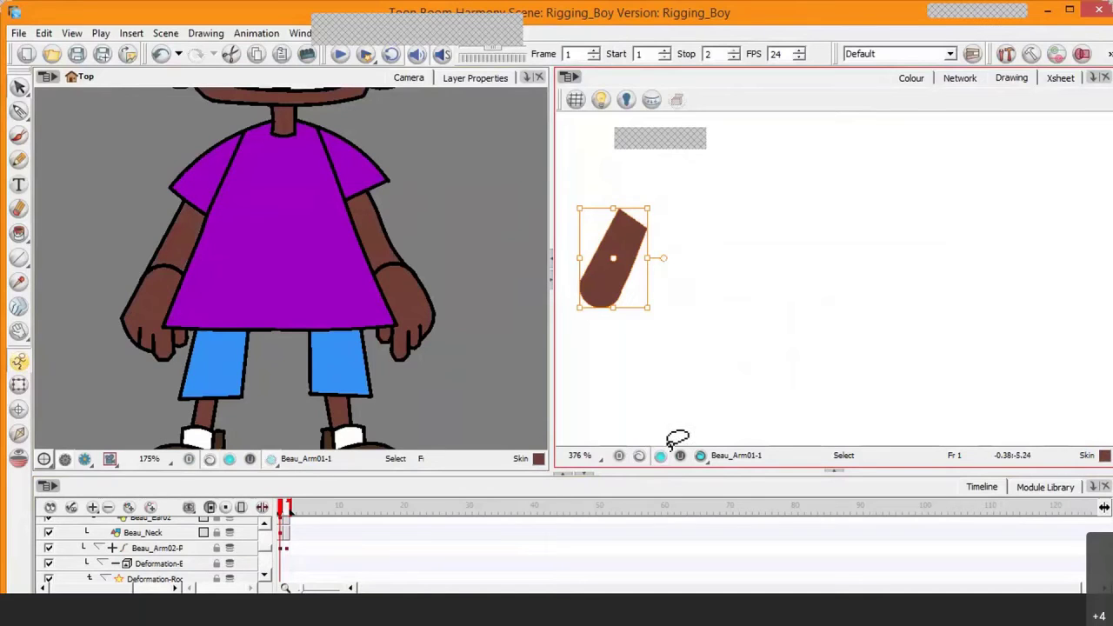
Cut both purple sleeve fills out of the Line Art layer of Beau_Arm01 and paste them into Colour Art.
left_click(622, 456)
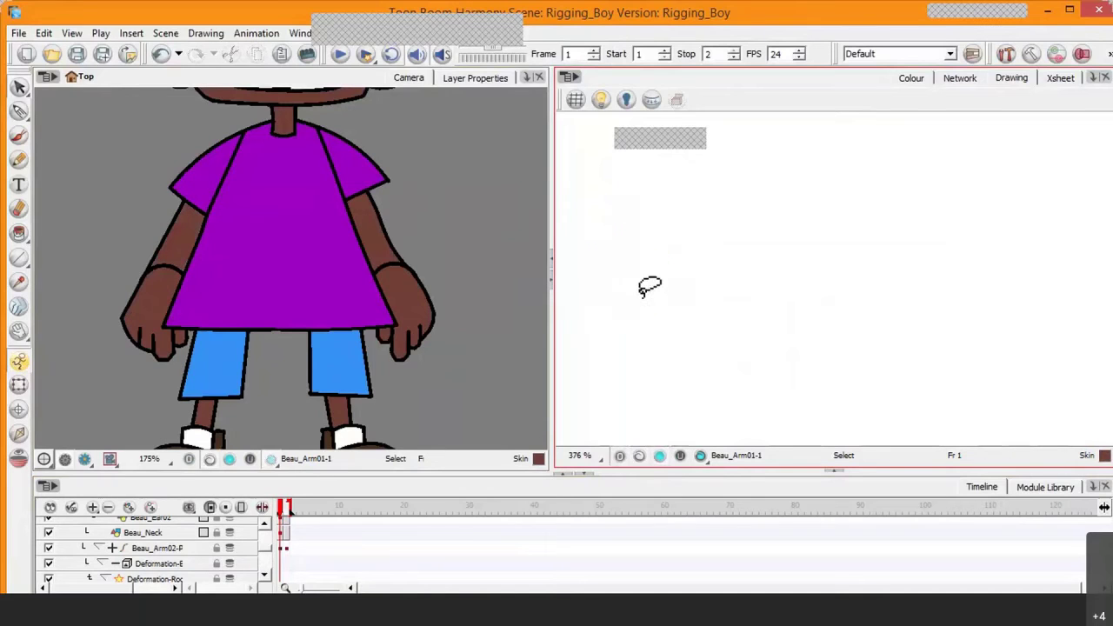
left_click(639, 456)
left_click(660, 187)
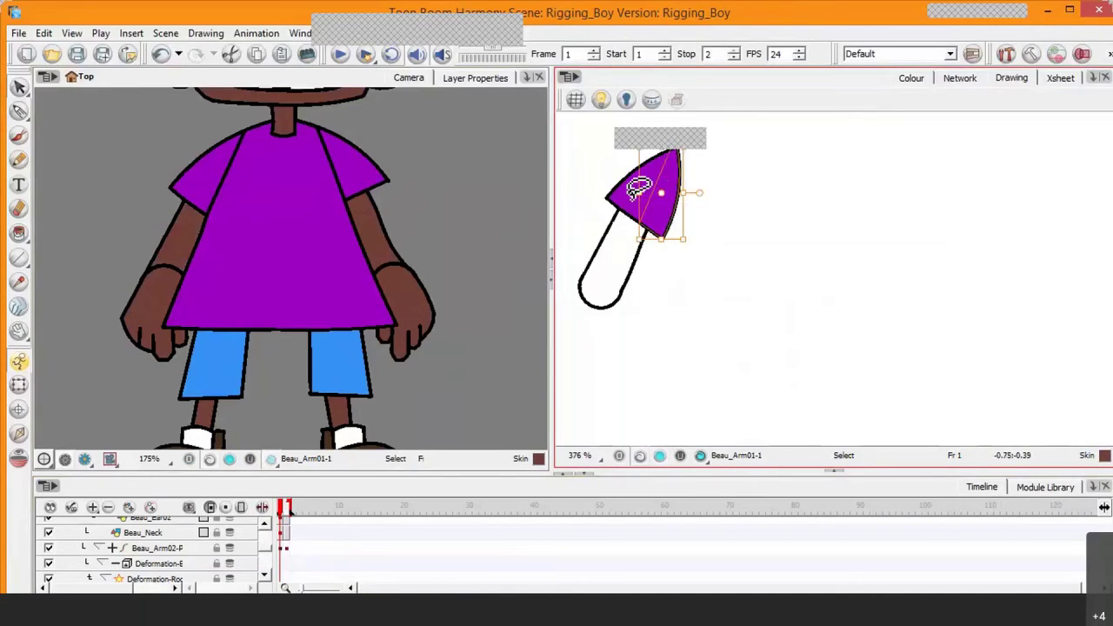
key("Delete")
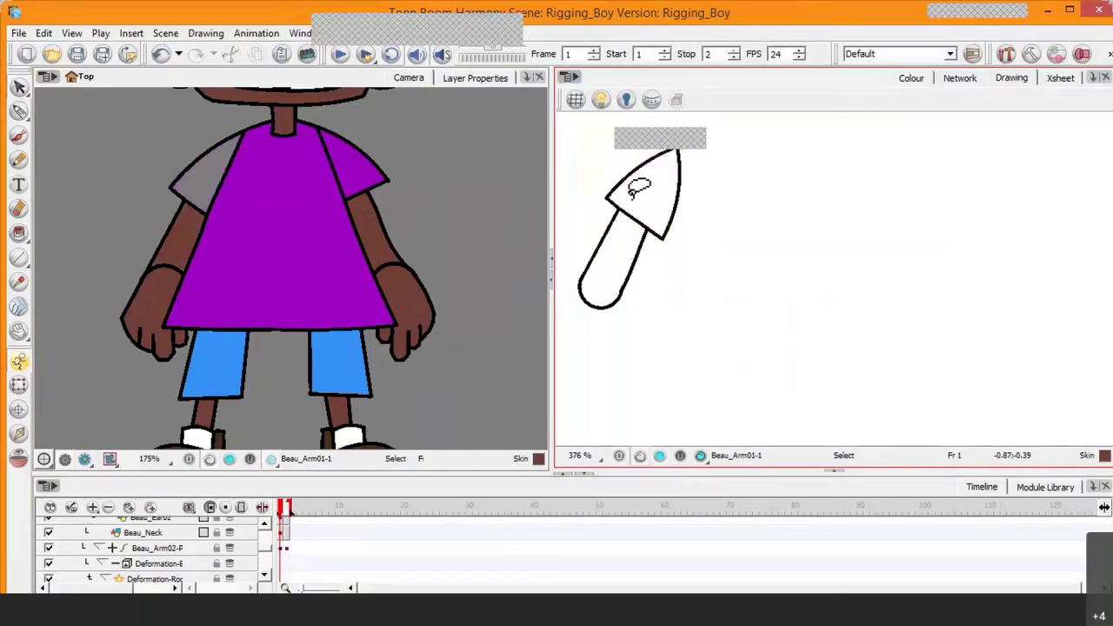
left_click(660, 457)
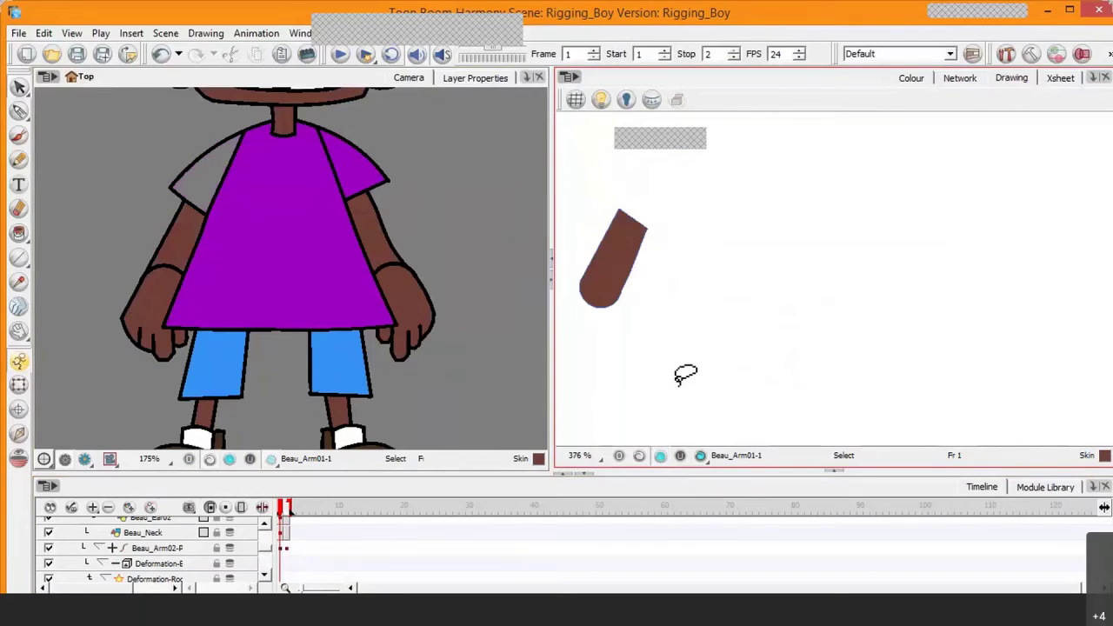
key("ctrl+z")
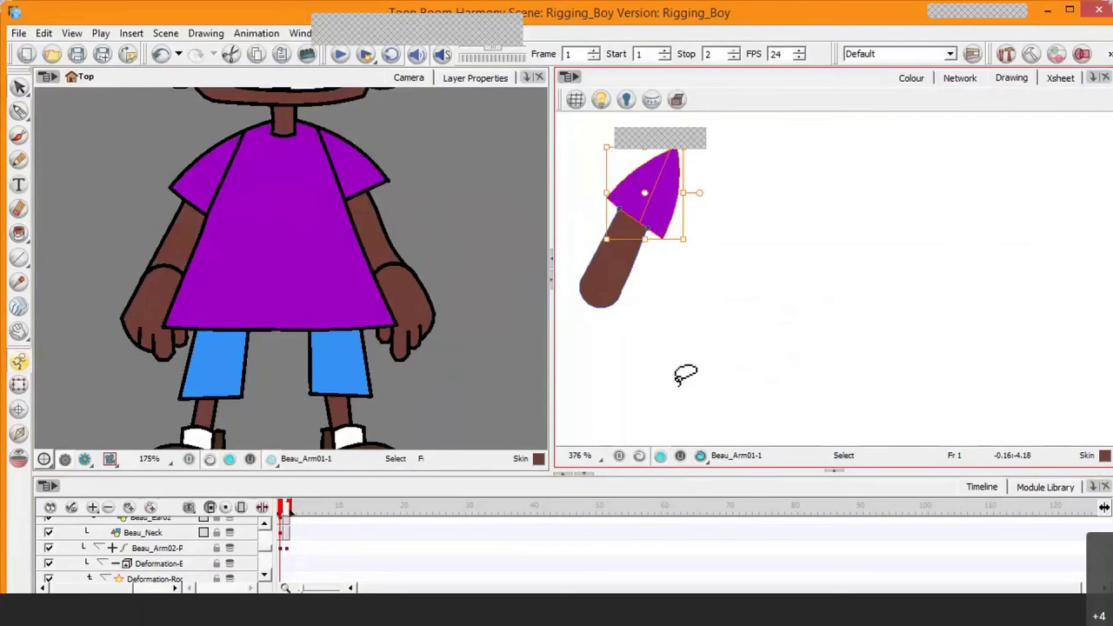
Select the Beau_Hand01 drawing on the character and delete all its brown fills from the Line Art layer.
left_click(19, 385)
left_click(161, 310)
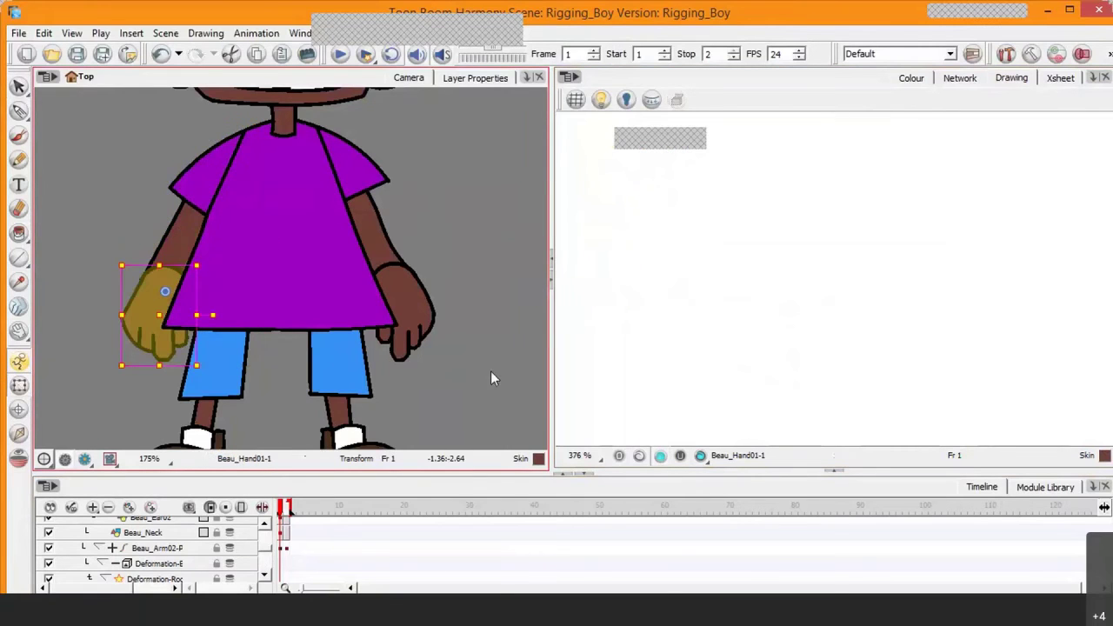
left_click(641, 458)
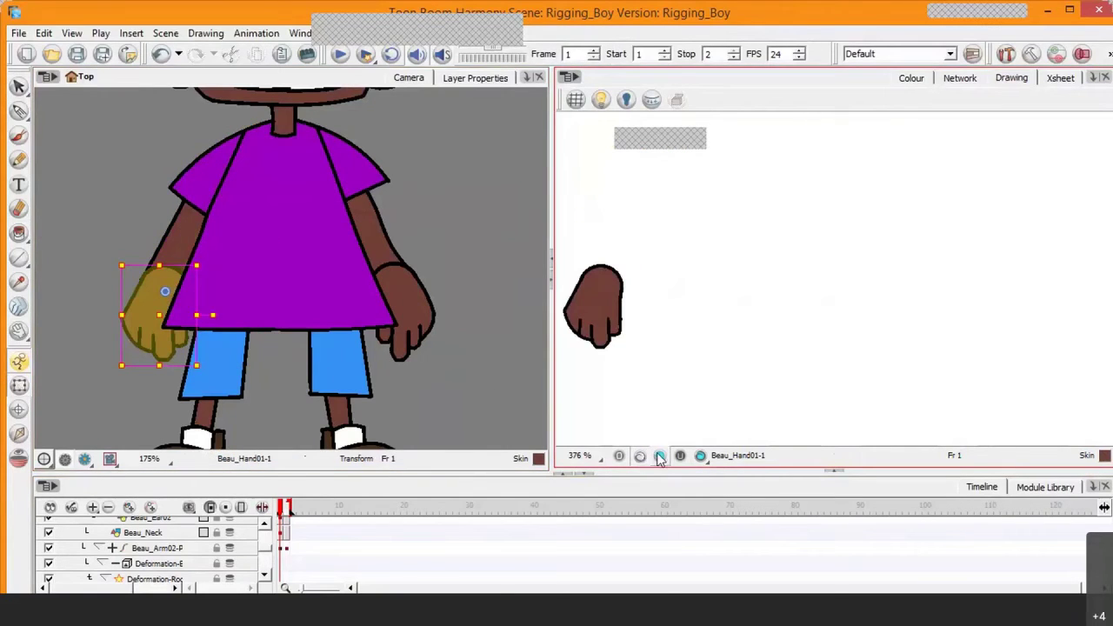
key("alt+s")
left_click(600, 289)
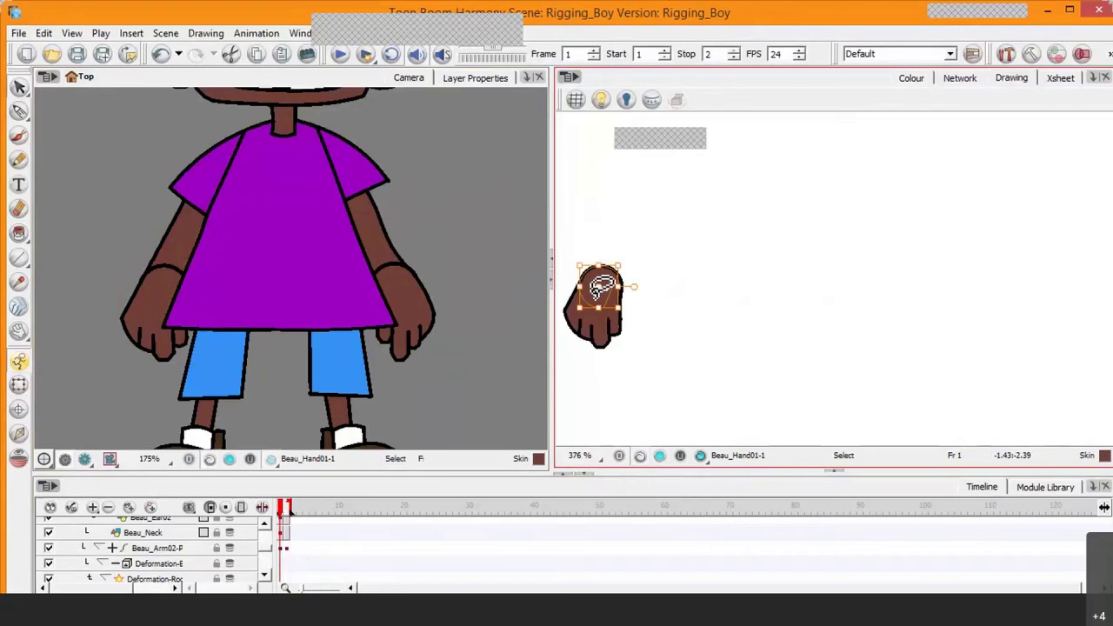
mouse_move(599, 293)
left_mouse_down()
mouse_move(604, 322)
mouse_move(624, 287)
mouse_move(619, 326)
left_mouse_up()
key("Delete")
key("Delete")
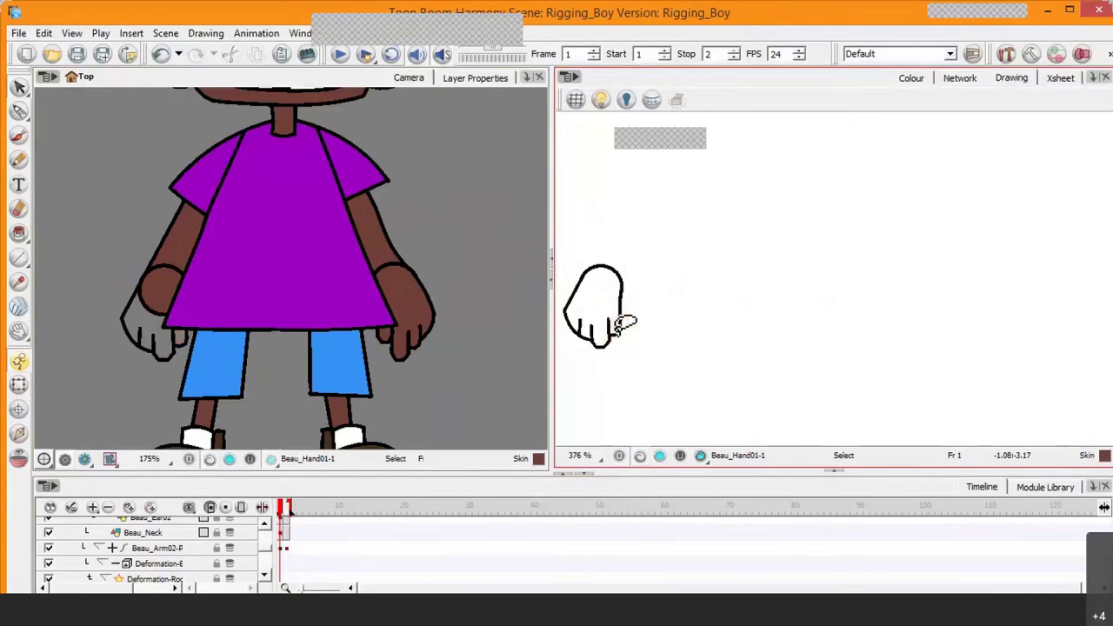
Paint the whole Beau_Hand01 shape with the Skin colour and check that it is a single fill by moving it aside and undoing that move.
key("alt+i")
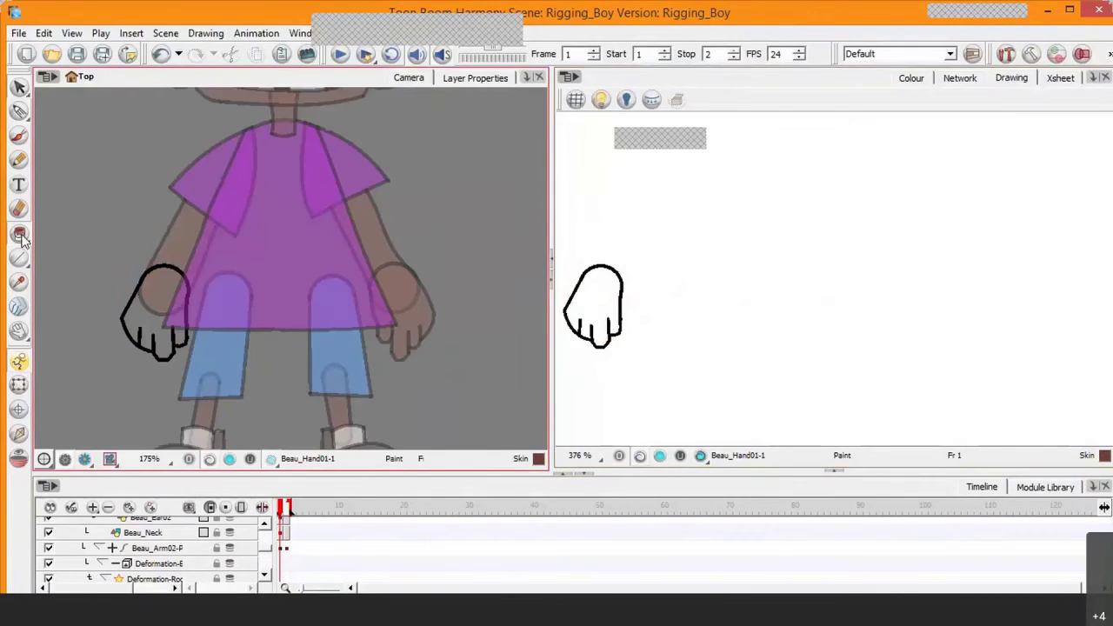
left_click(591, 306)
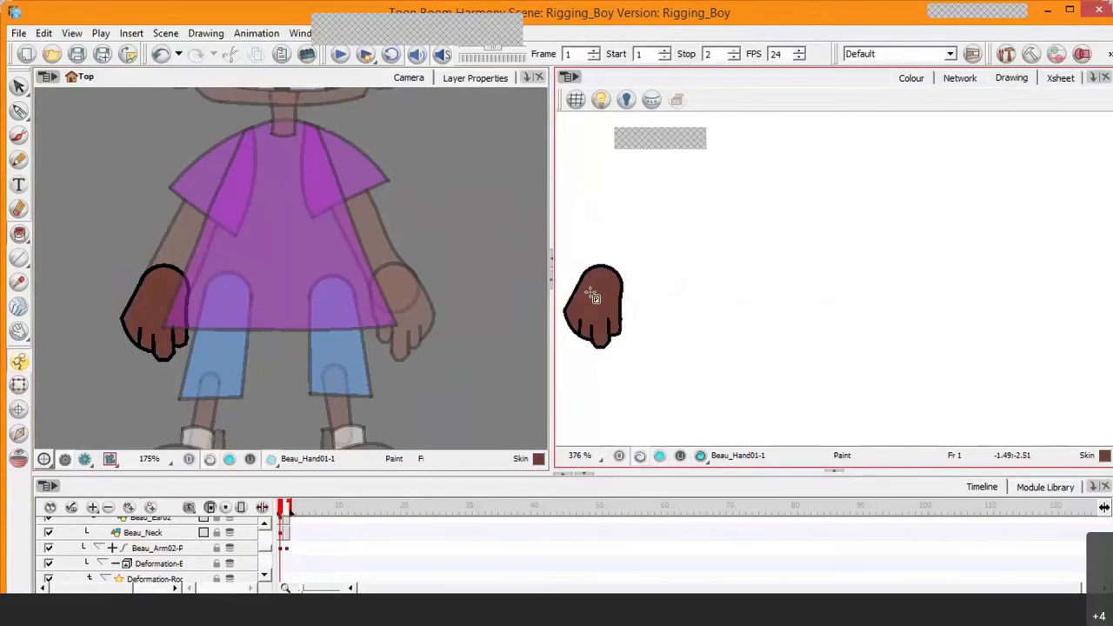
key("alt+s")
left_click(599, 305)
left_click_drag(599, 305, 723, 259)
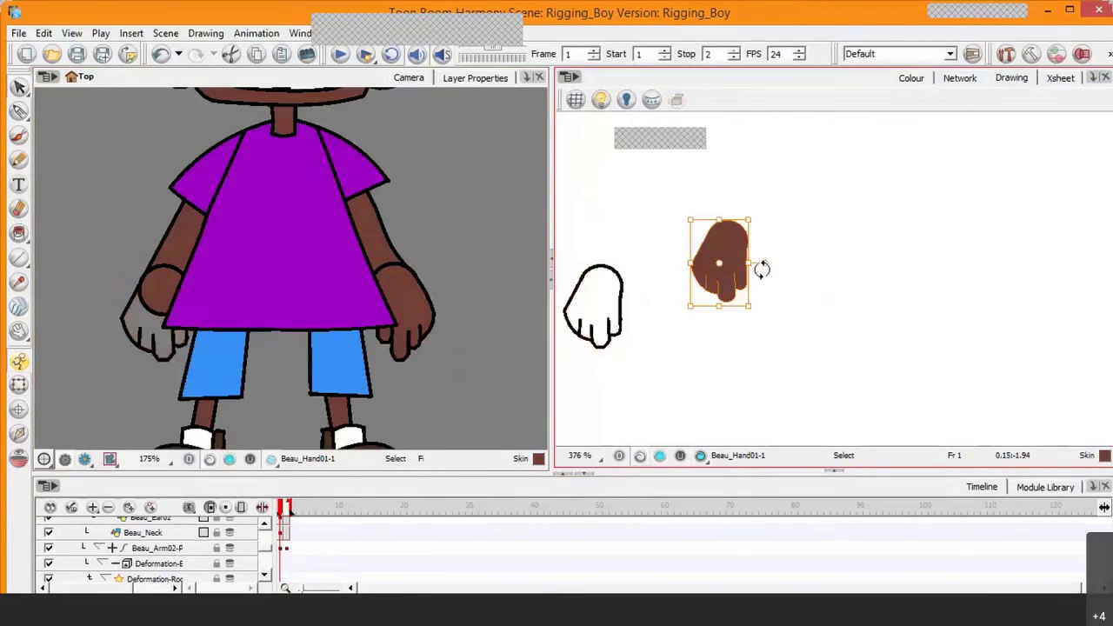
key("ctrl+z")
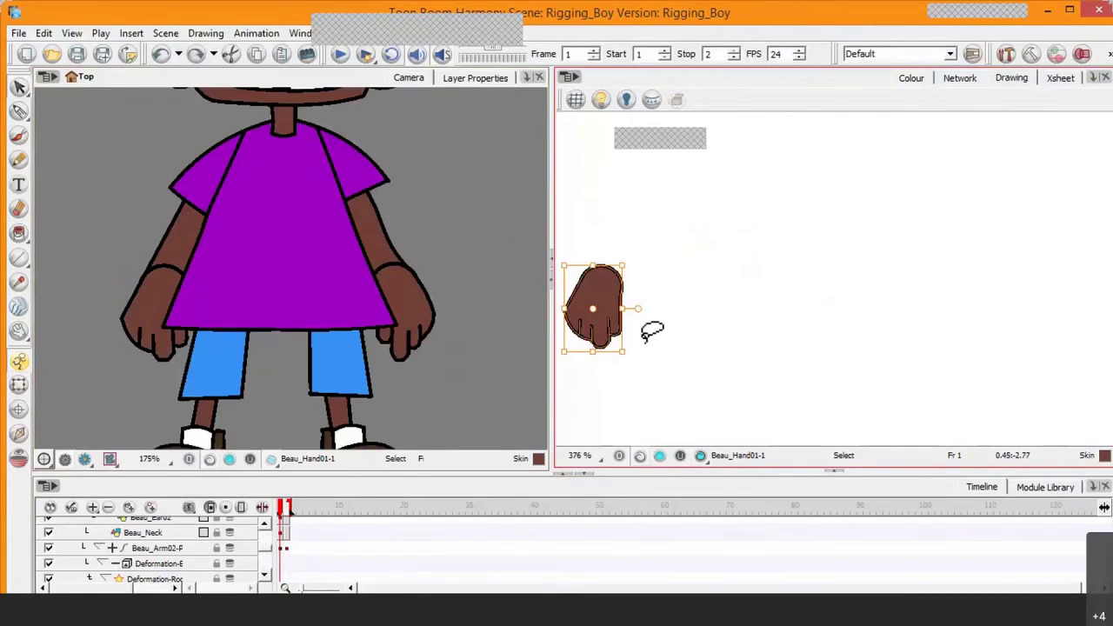
Cut the hand's Skin fill out of the Line Art layer of Beau_Hand01 and paste it into Colour Art.
key("Delete")
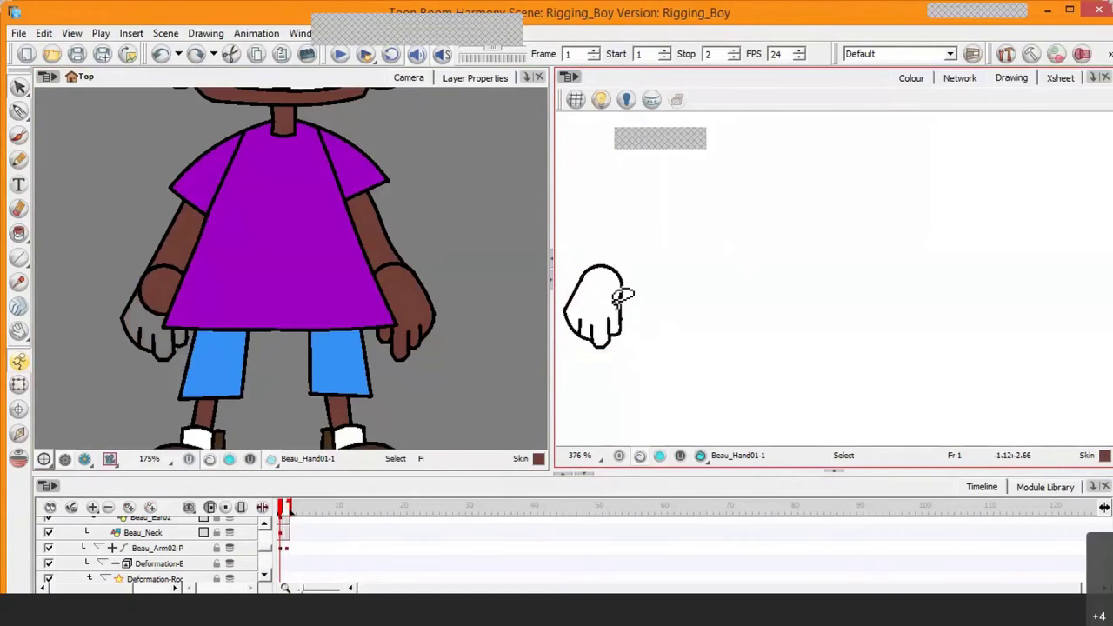
left_click(660, 455)
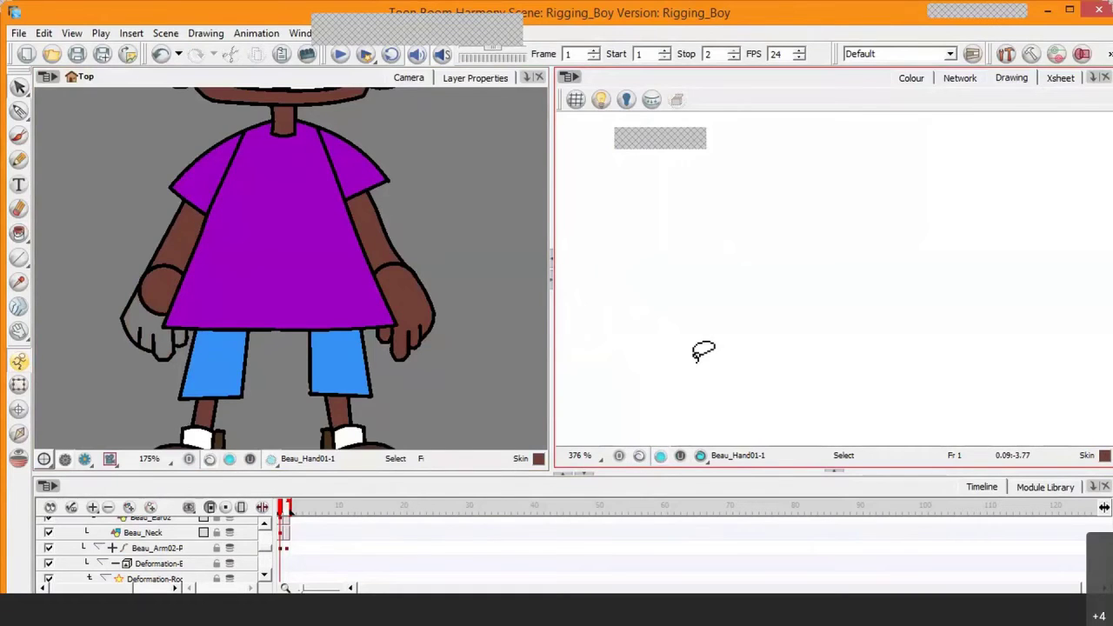
key("ctrl+z")
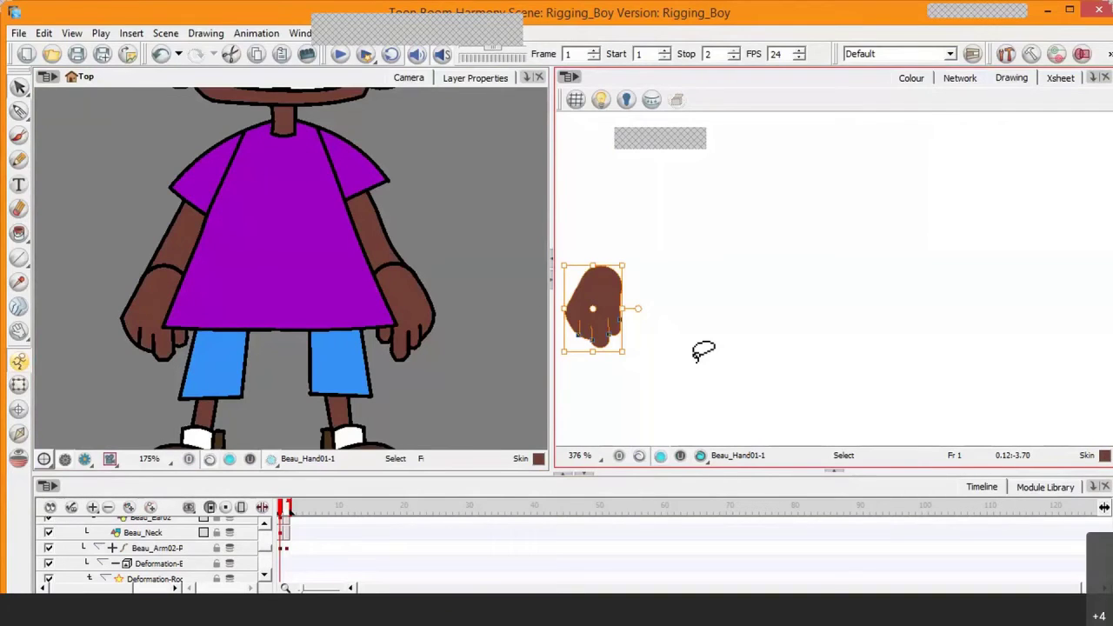
left_click(640, 457)
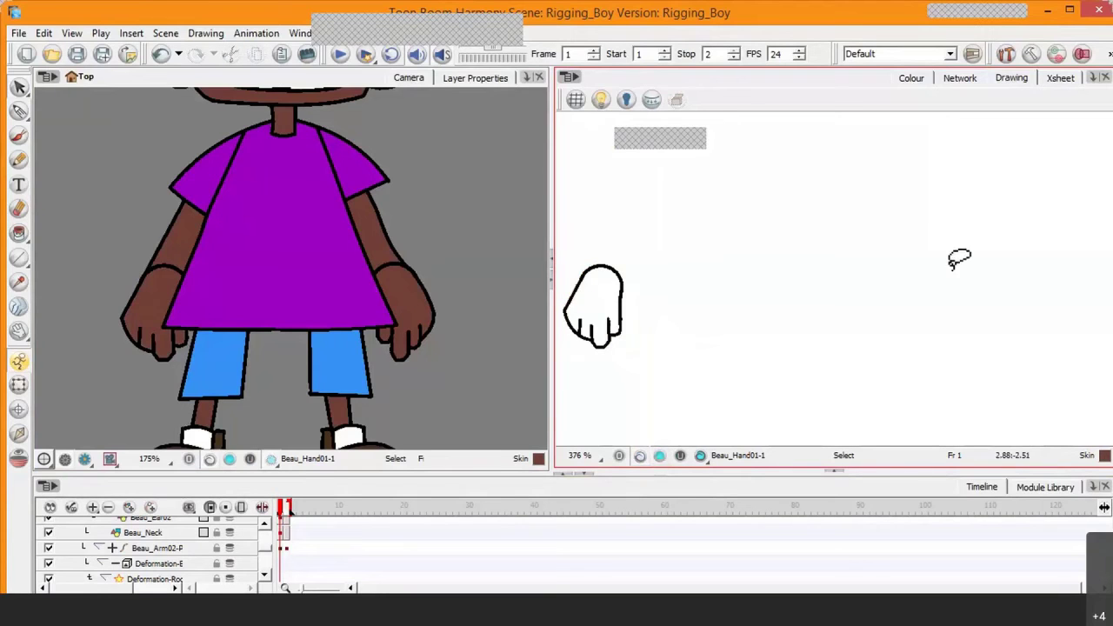
Add an AutoPatch module from the Favorites modules to the network and place it just below the Beau_Hand01 and Beau_Arm01 nodes.
left_click(1044, 491)
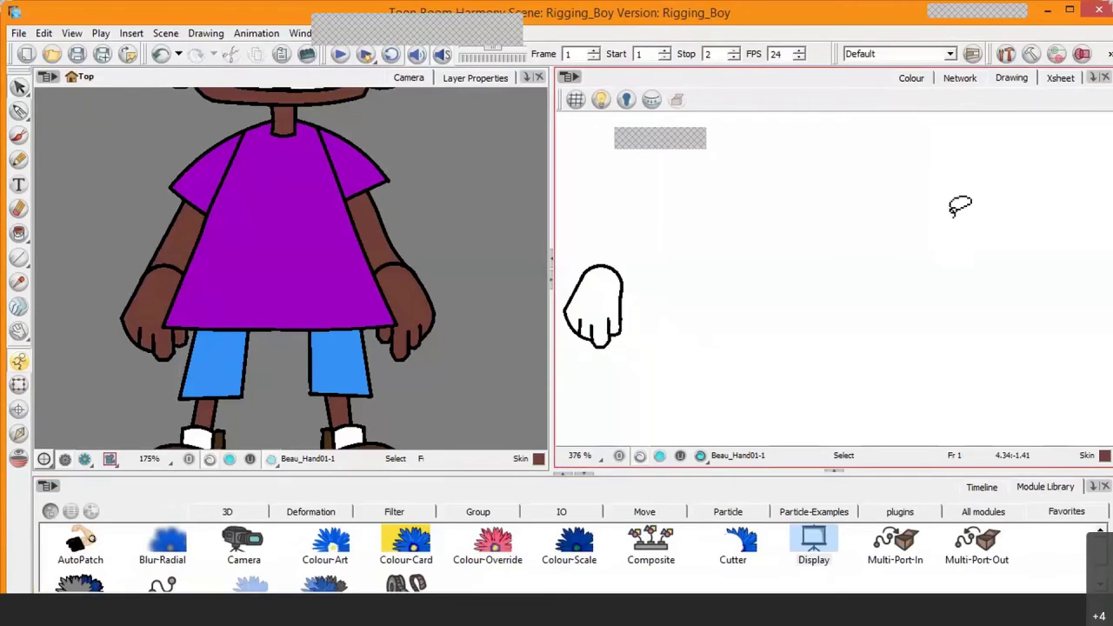
left_click(960, 79)
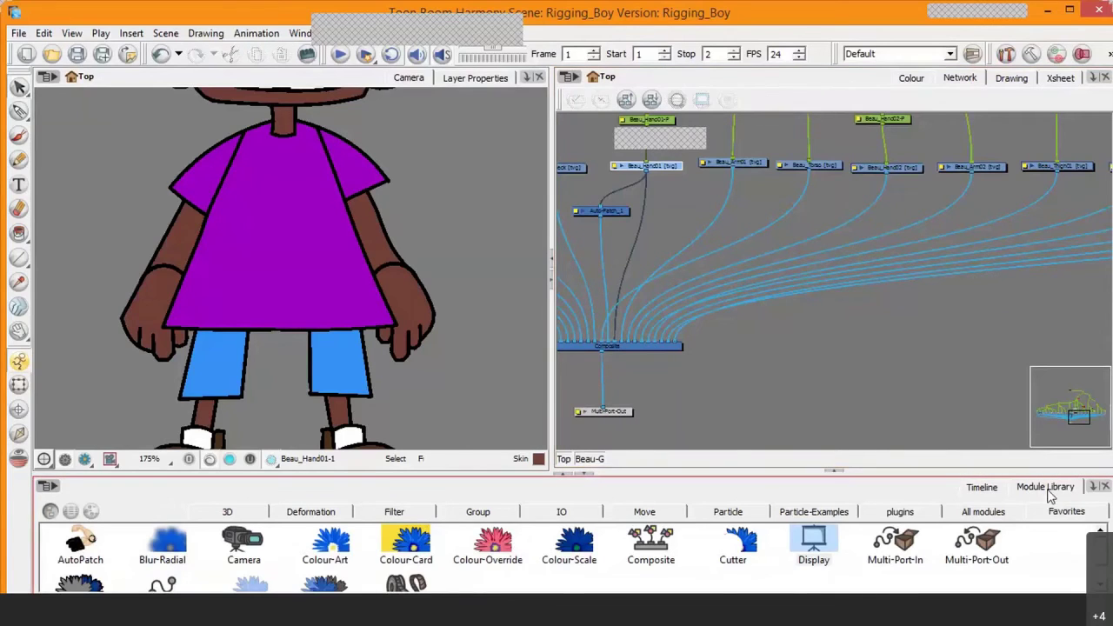
left_click(86, 563)
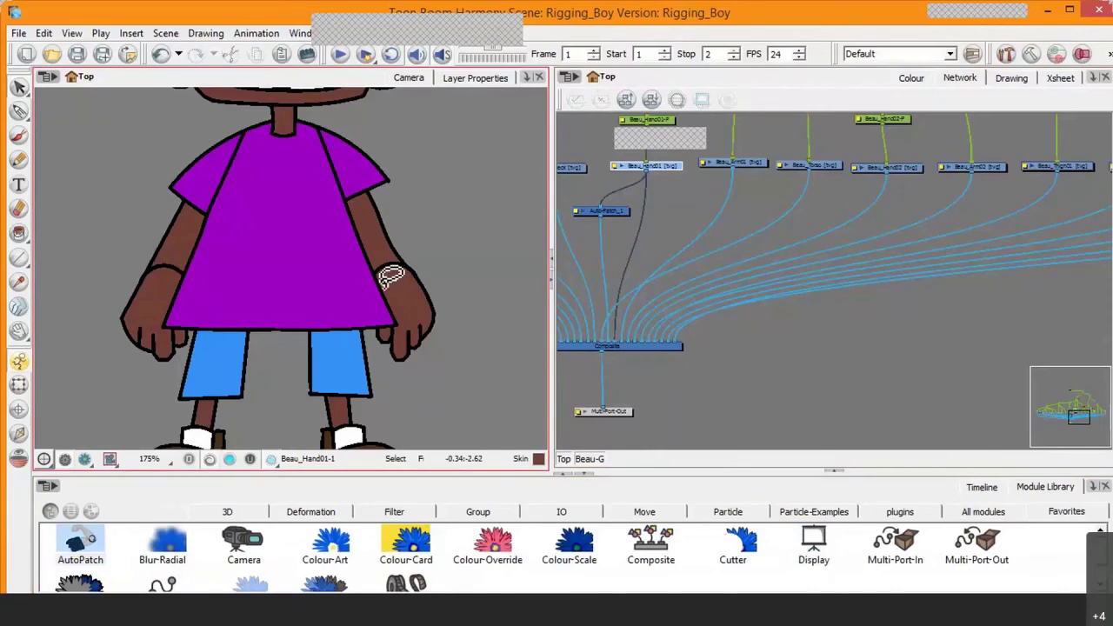
left_click_drag(77, 547, 661, 228)
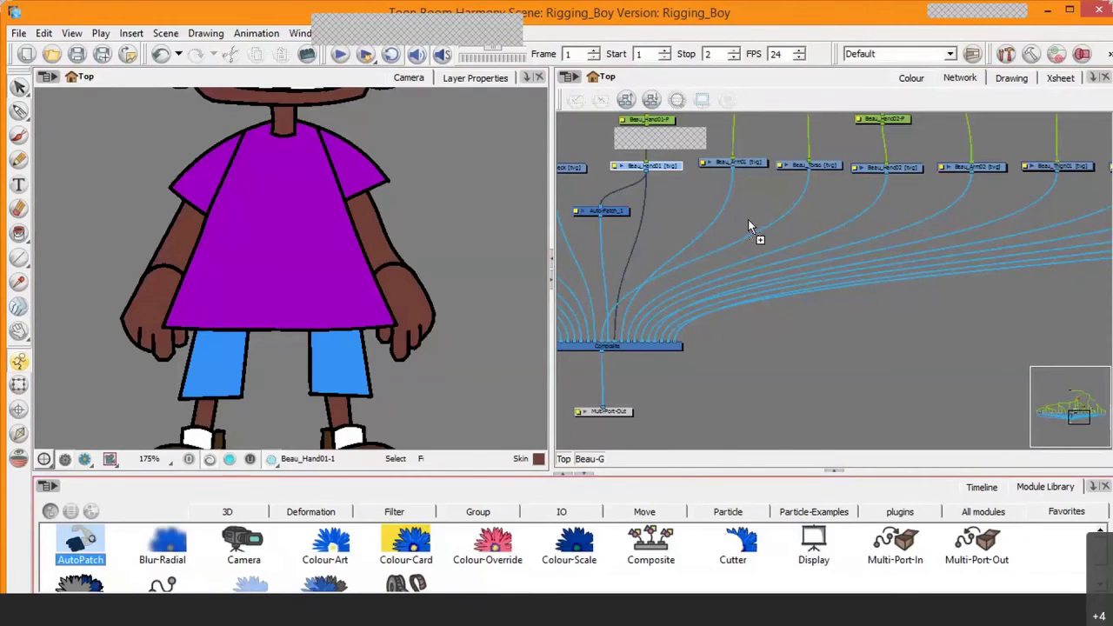
left_click_drag(748, 221, 748, 221)
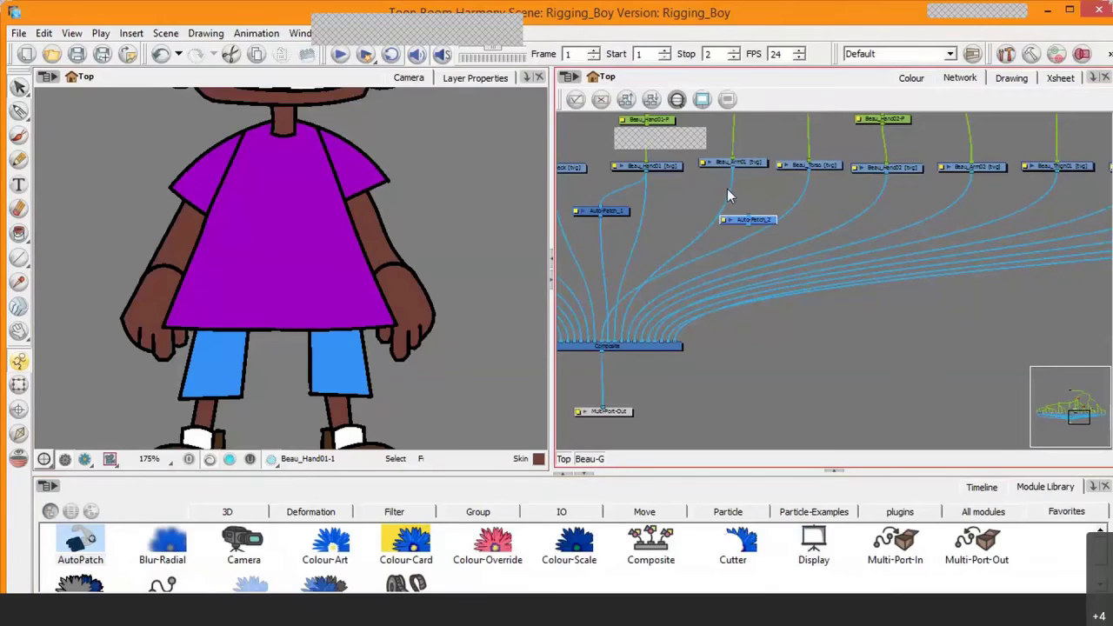
left_click_drag(764, 225, 713, 205)
left_click(664, 167)
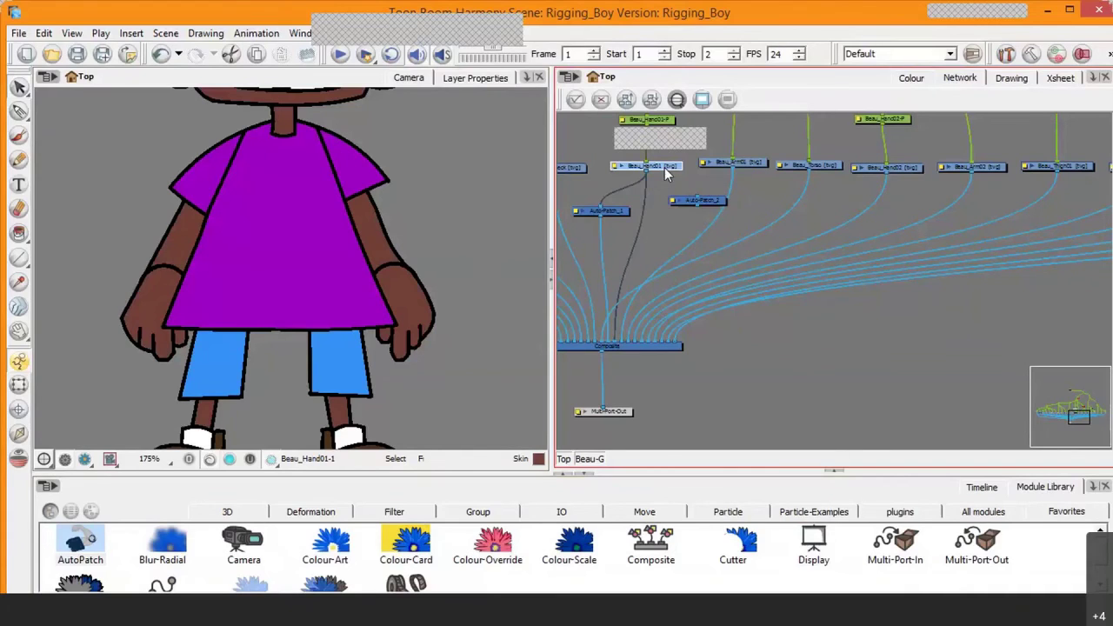
left_click(617, 211)
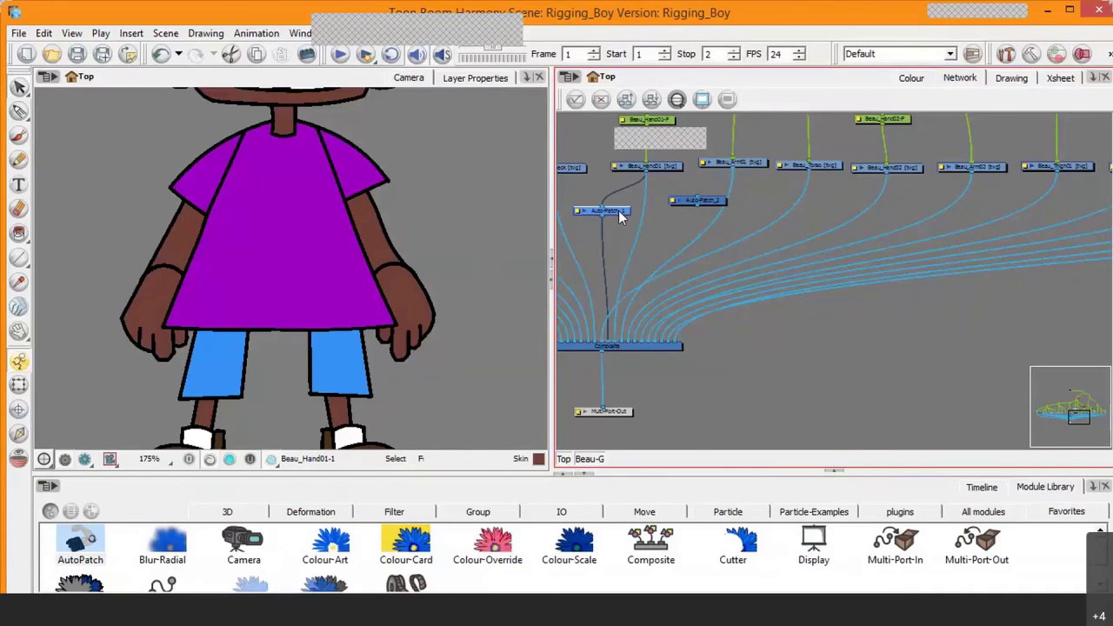
key("Delete")
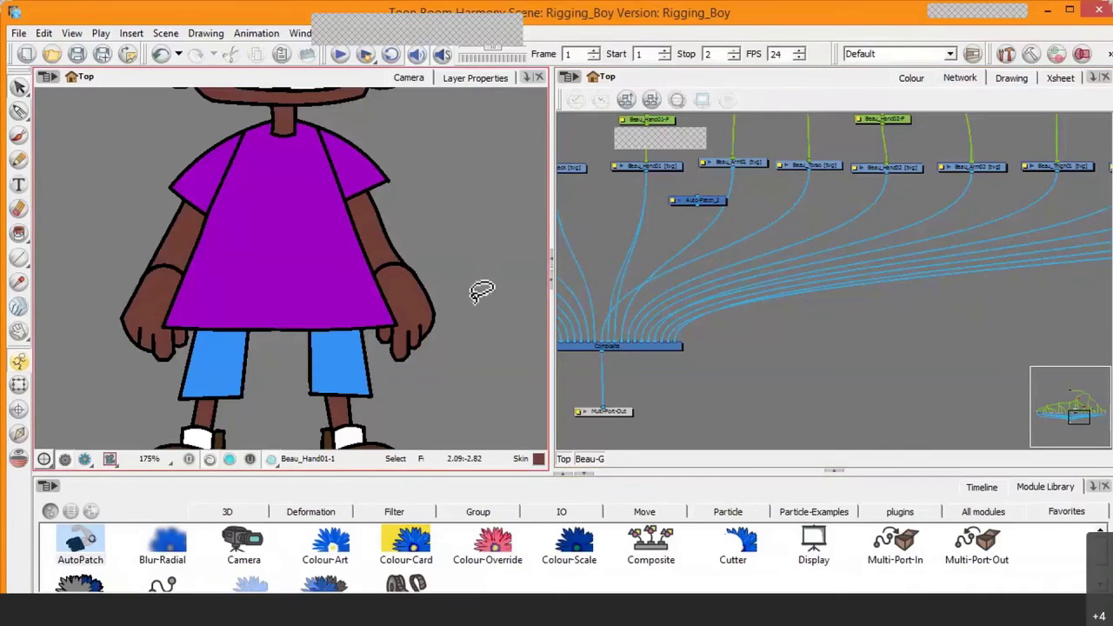
left_click(643, 254)
key("ctrl+z")
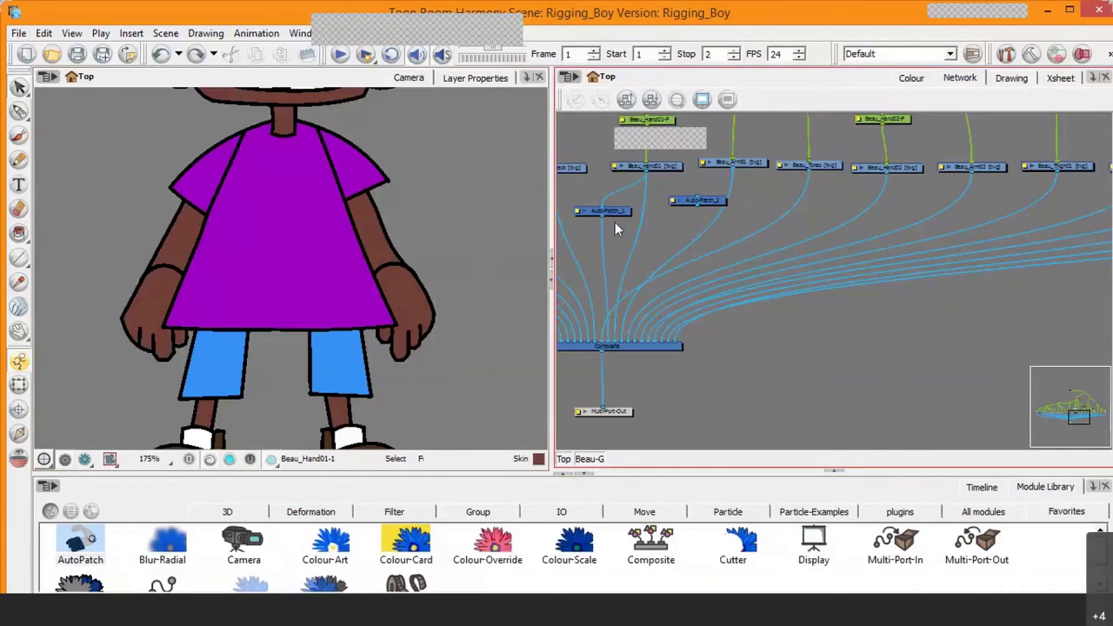
Disconnect the old Auto-Patch_1 node under Beau_Hand01 from the Composite and delete it.
left_click_drag(607, 335, 607, 308)
left_click(615, 217)
key("Delete")
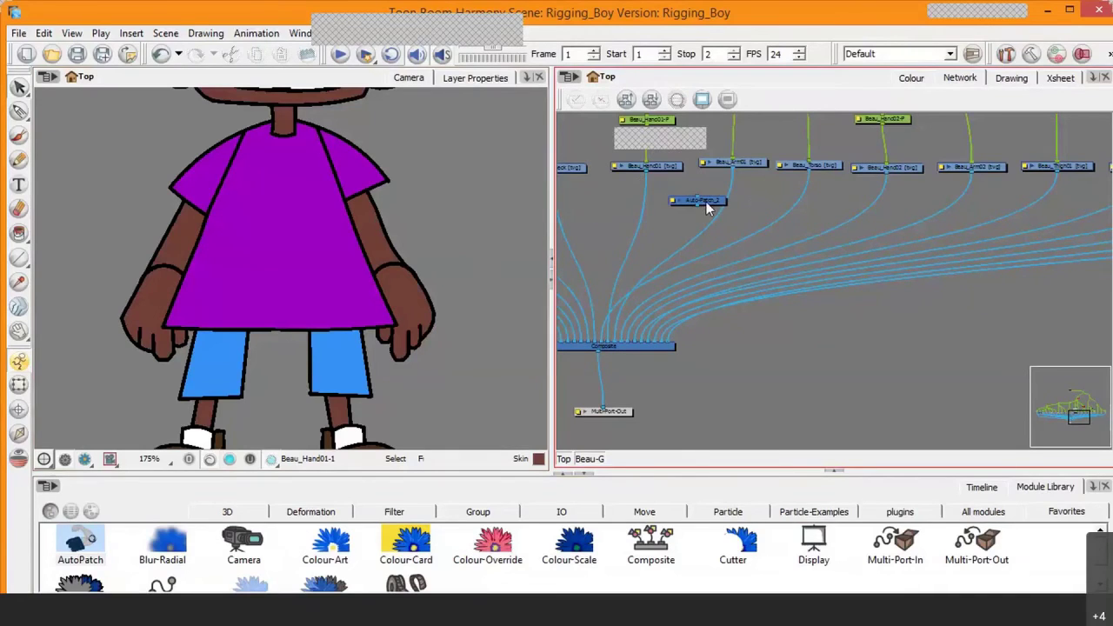
Select the Beau_Arm01 and Beau_Hand01 nodes in turn to check which body part each one belongs to.
left_click(742, 169)
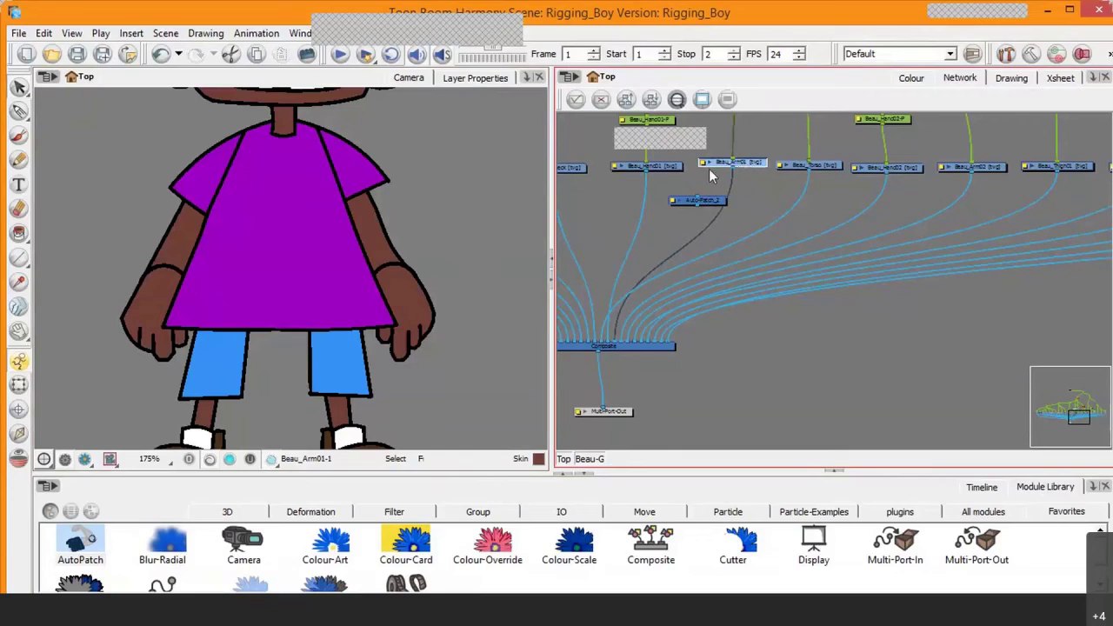
key("shift+m")
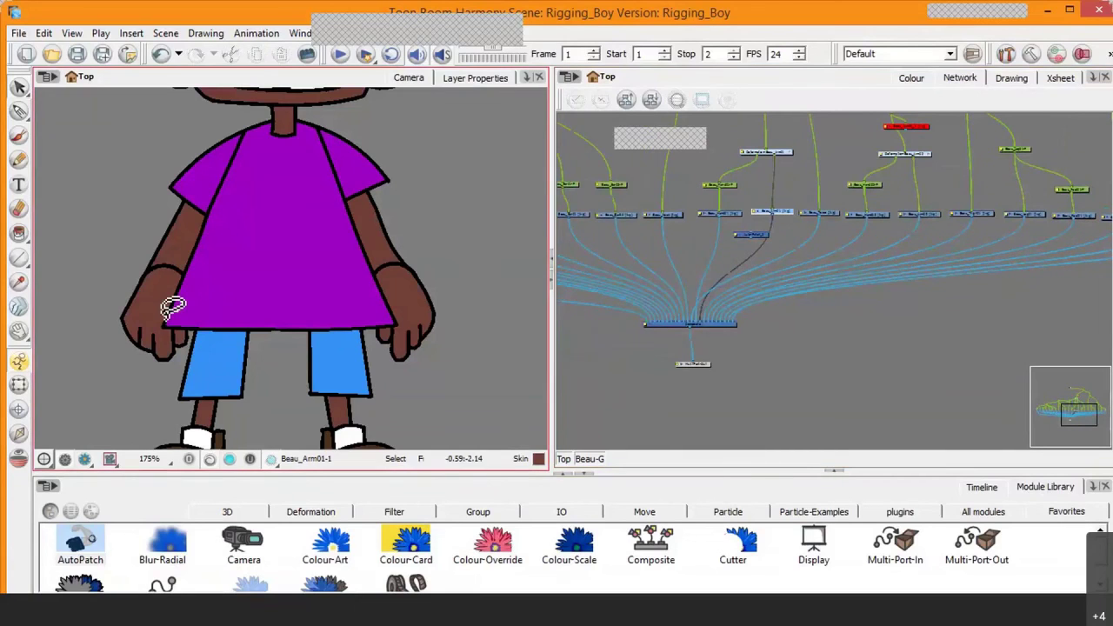
left_click(20, 383)
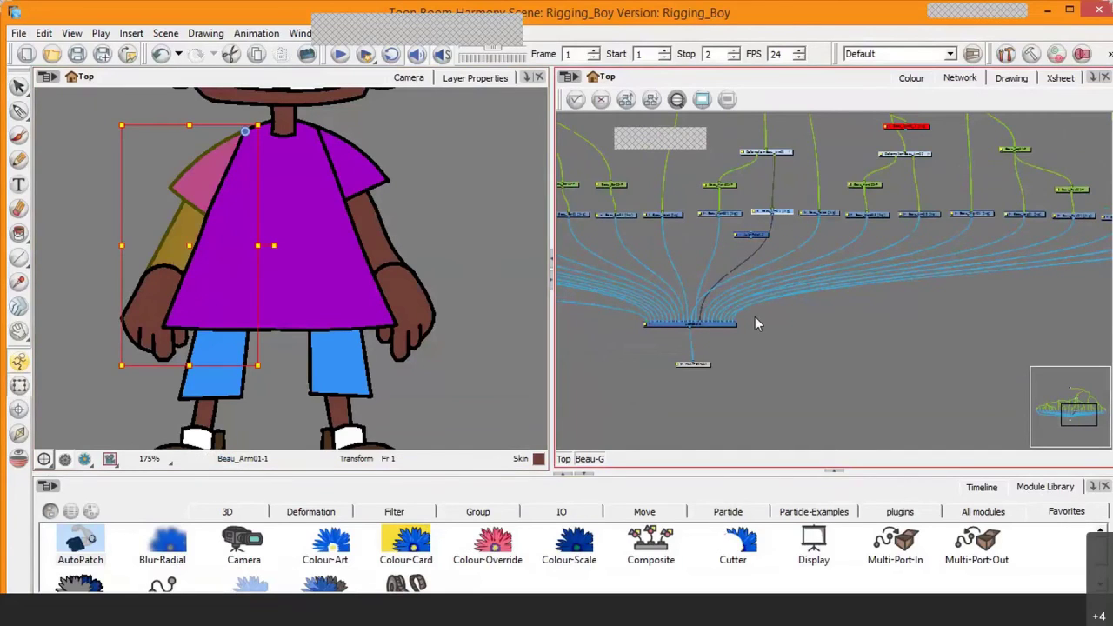
key("2")
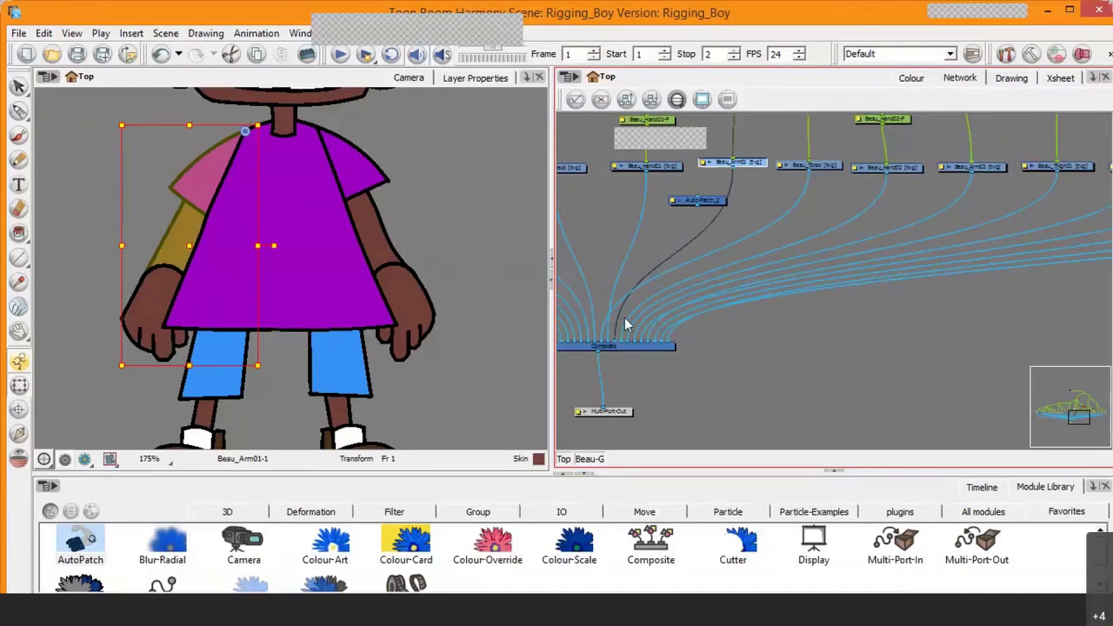
left_click(636, 166)
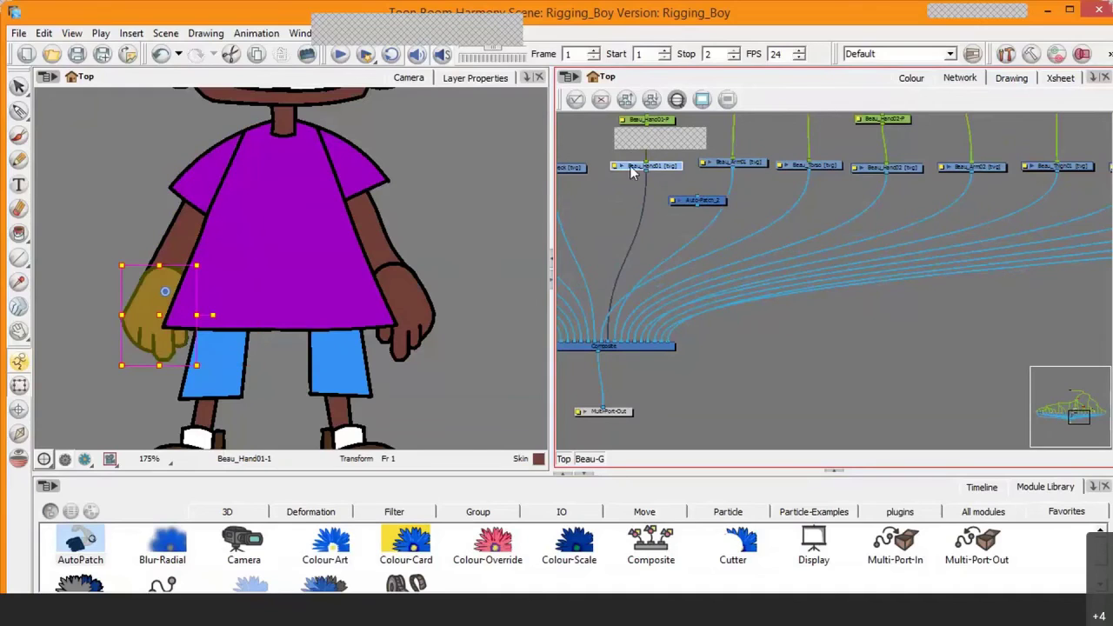
Connect Beau_Arm01 to the new AutoPatch node and link that node's output to the Composite next to the Beau_Hand01 connection.
left_click(708, 202)
left_click_drag(721, 173, 712, 192)
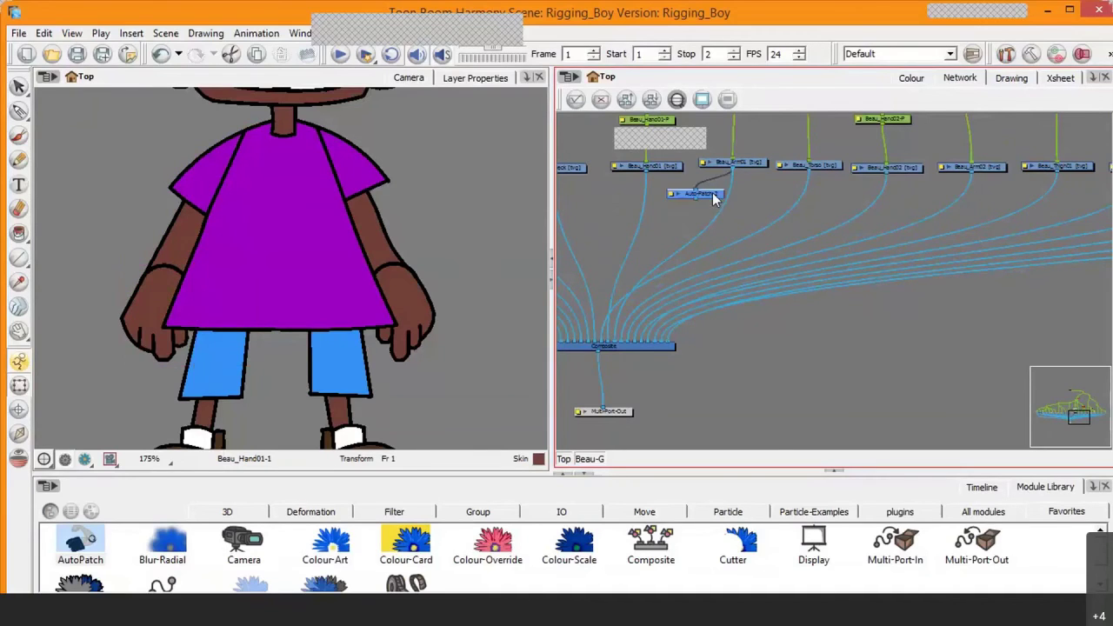
left_click(659, 165)
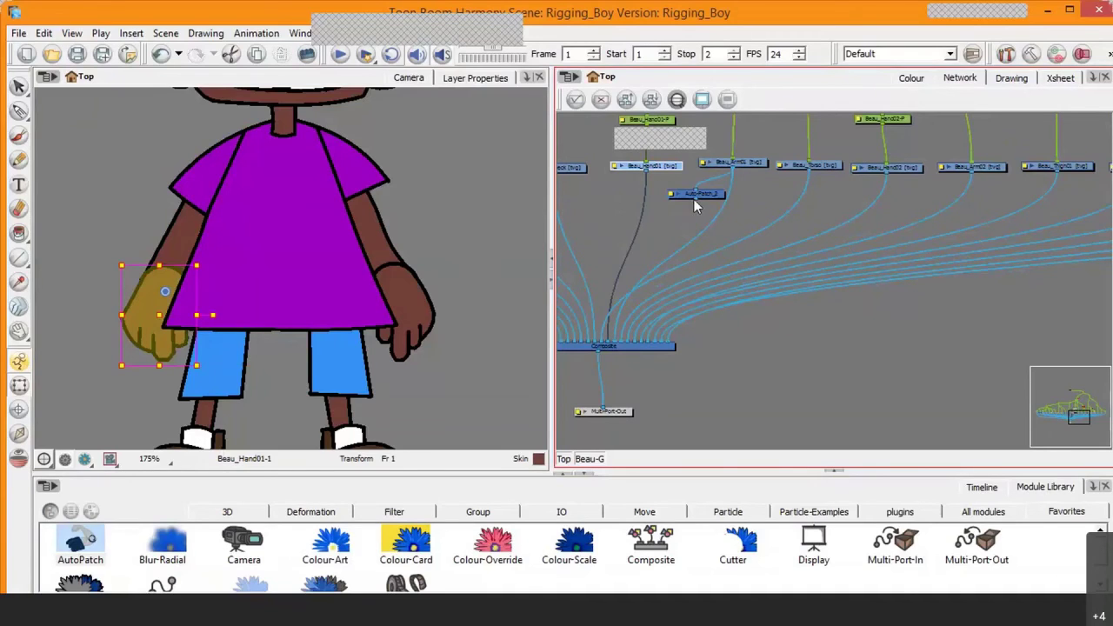
left_click_drag(694, 201, 608, 345)
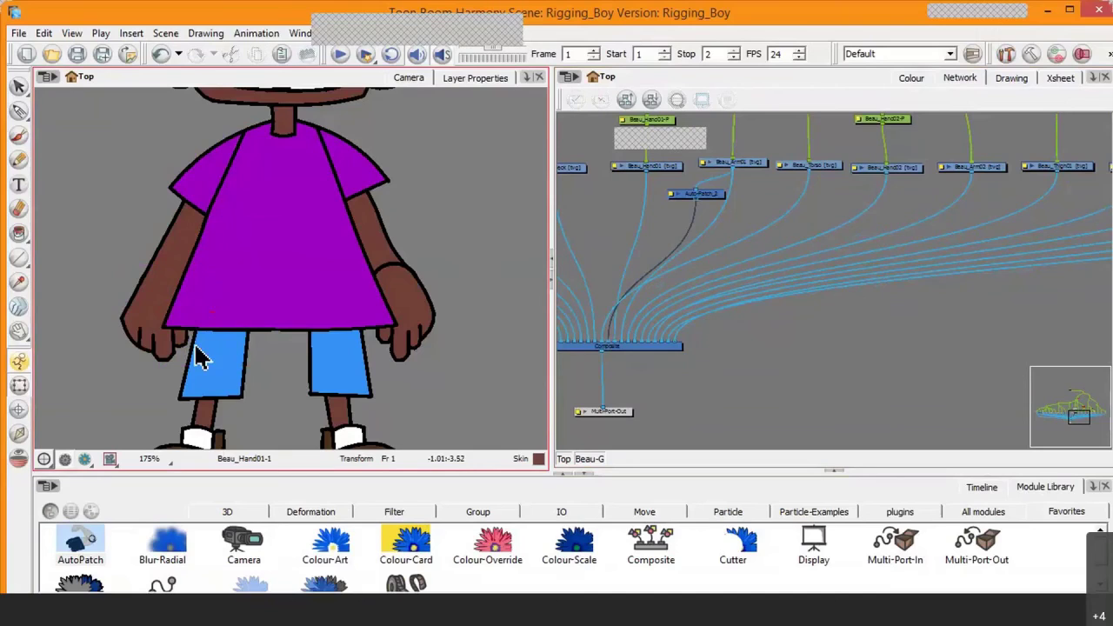
Rotate the Beau_Hand01 hand around its wrist pivot in both directions to test the joint, and undo the rotations.
left_click_drag(208, 313, 228, 247)
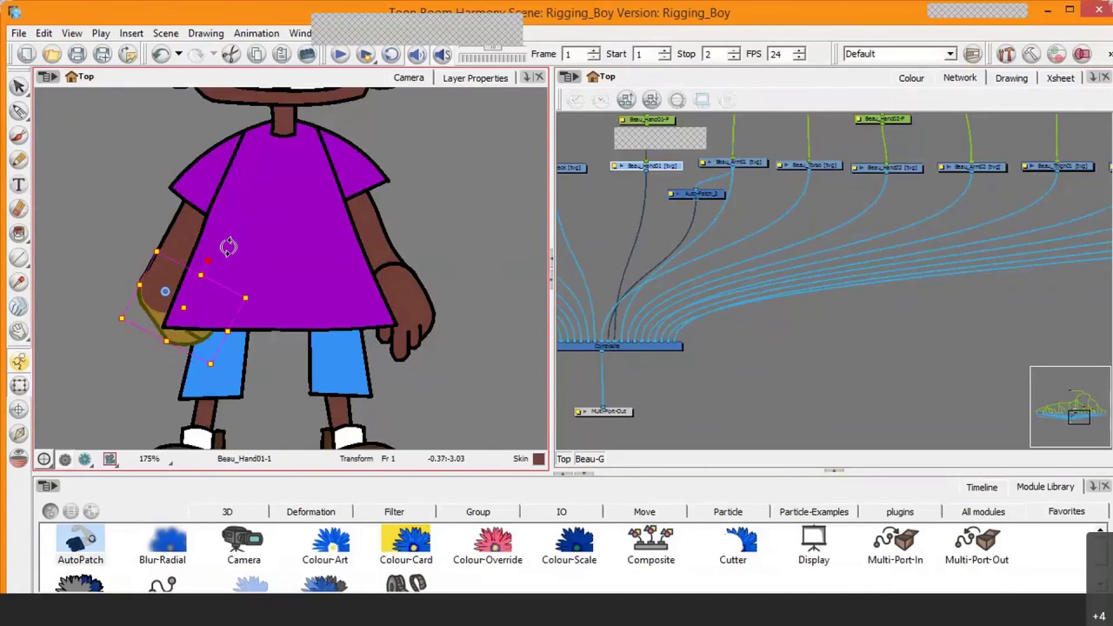
left_click(102, 322)
left_click(194, 342)
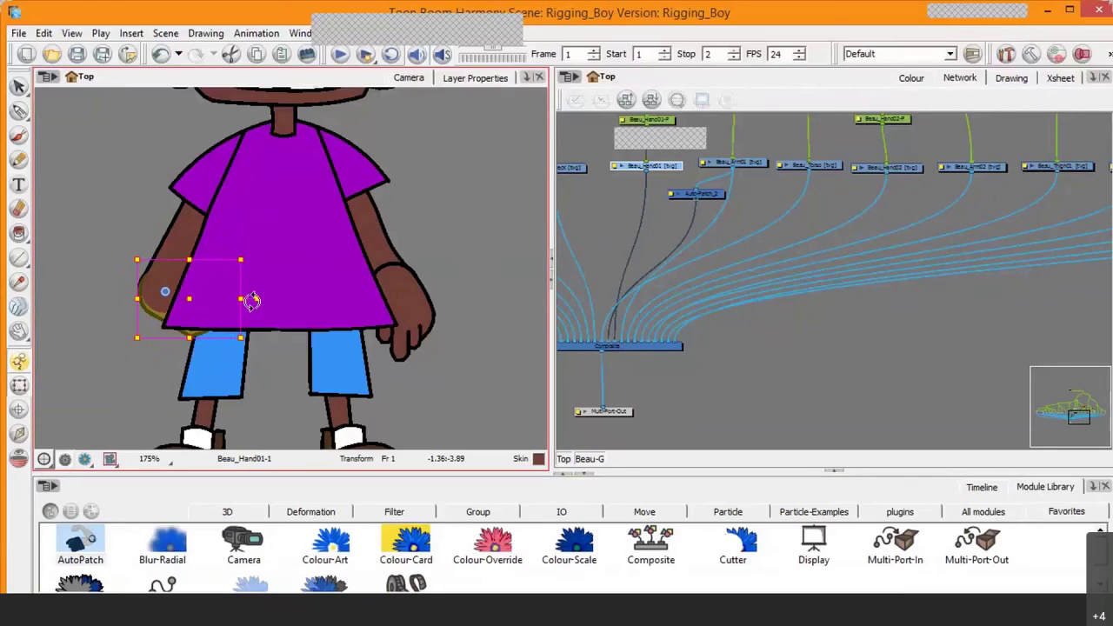
left_click_drag(156, 379, 118, 370)
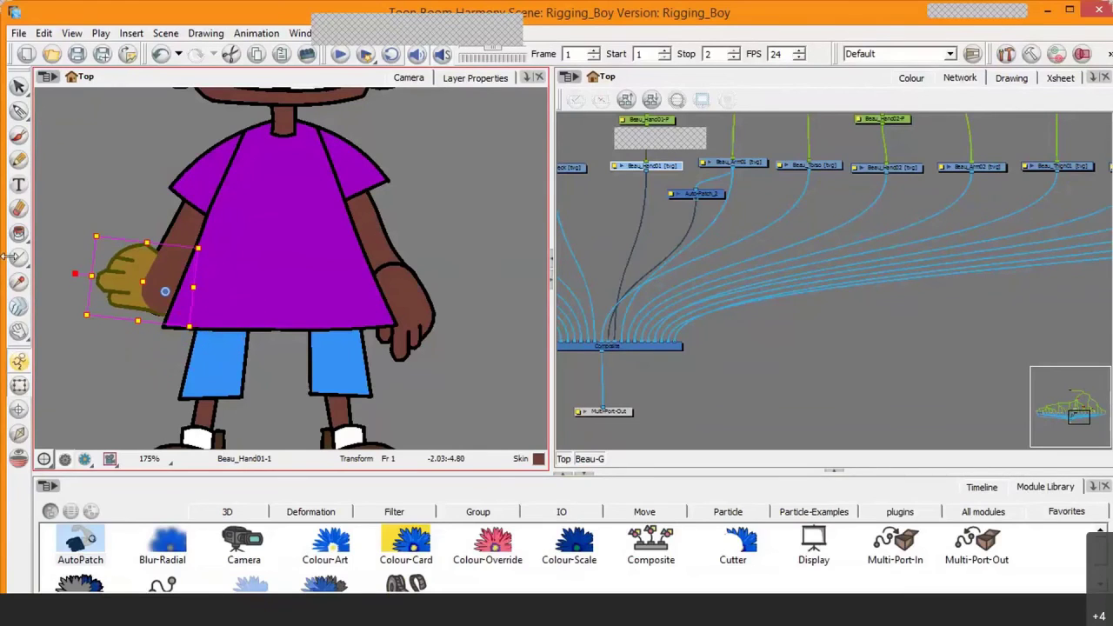
left_click(117, 370)
key("ctrl+z")
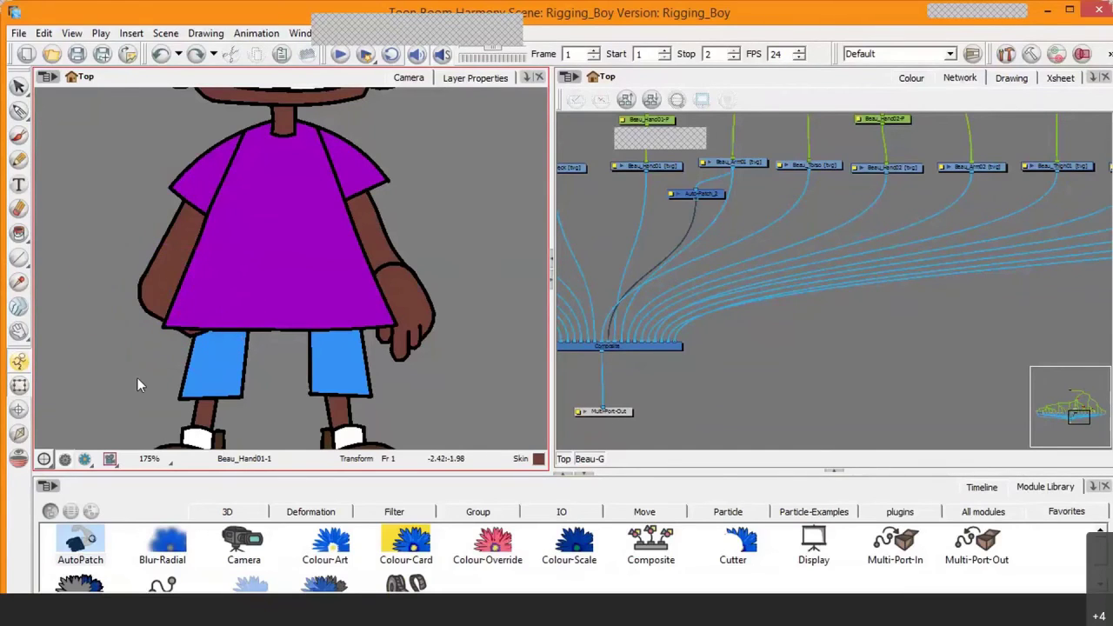
key("ctrl+z")
Step up from the Beau_Hand01 hand to its parent arm and rotate the whole arm outward from the shoulder.
left_click(153, 331)
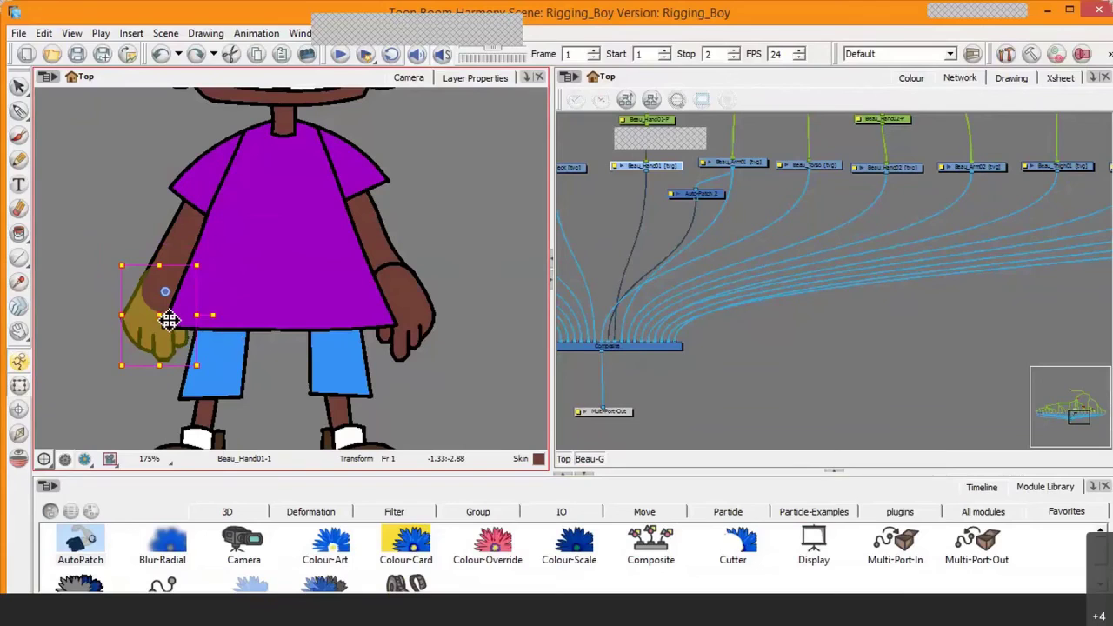
mouse_move(154, 331)
left_mouse_down()
mouse_move(100, 373)
mouse_move(151, 325)
mouse_move(167, 330)
mouse_move(153, 329)
left_mouse_up()
key("b")
key("b")
key("b")
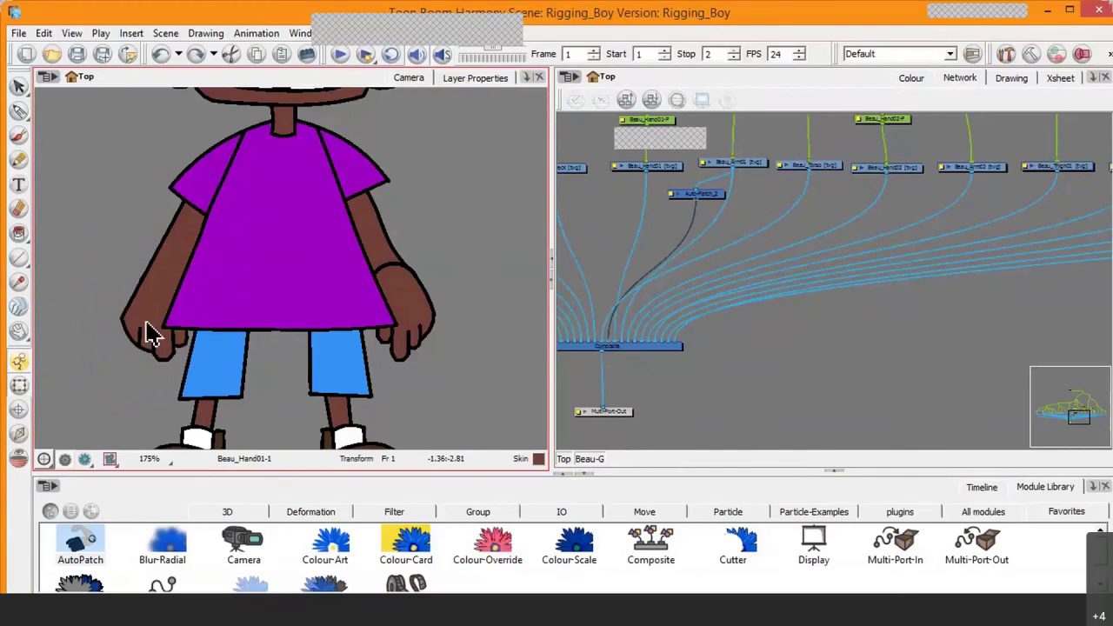
left_click_drag(273, 246, 225, 265)
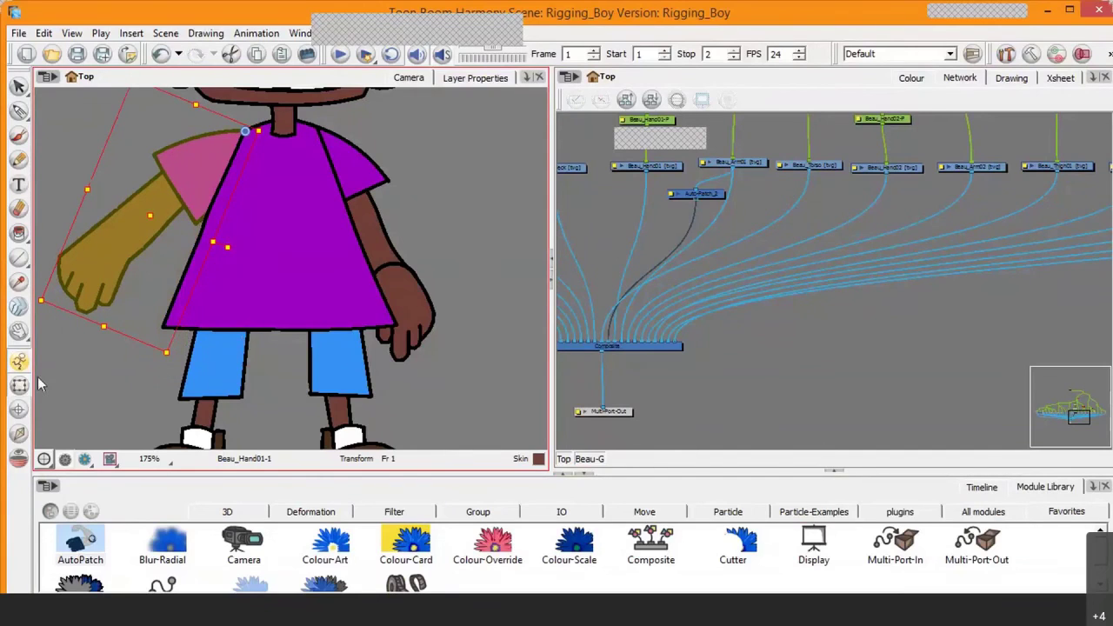
Move the Beau_Hand01 hand sideways off the end of the forearm to expose how the two shapes blend.
left_click(19, 332)
left_click(50, 329)
left_click(107, 357)
left_click(19, 331)
mouse_move(131, 341)
left_mouse_down()
mouse_move(241, 373)
mouse_move(228, 385)
left_mouse_up()
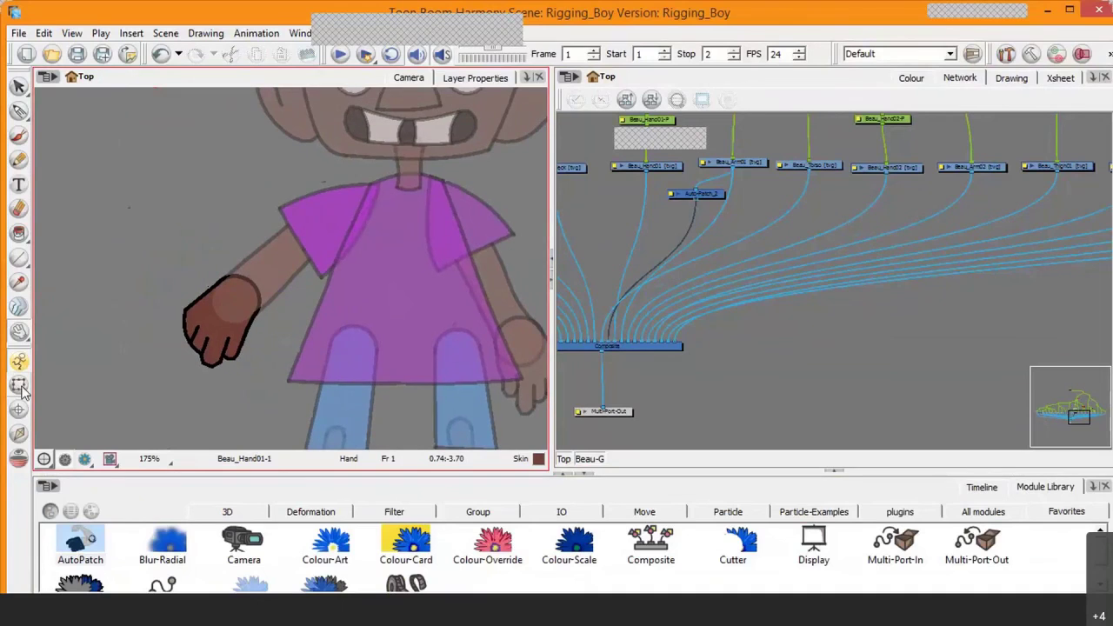
key("shift+t")
left_click(235, 316)
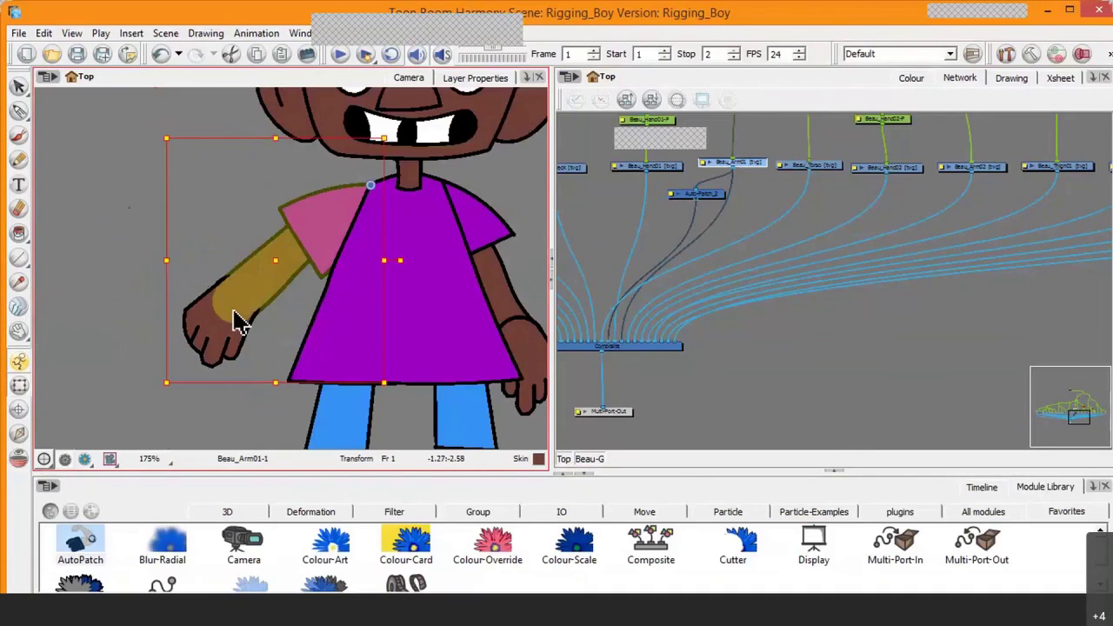
left_click(215, 338)
key("2")
key("2")
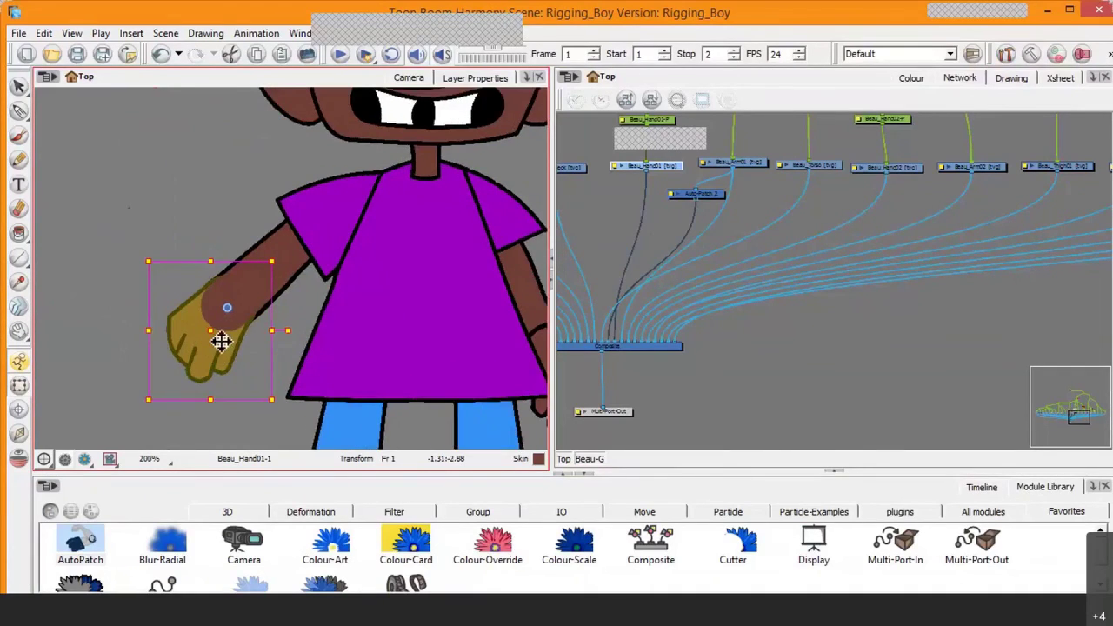
left_click_drag(191, 355, 143, 357)
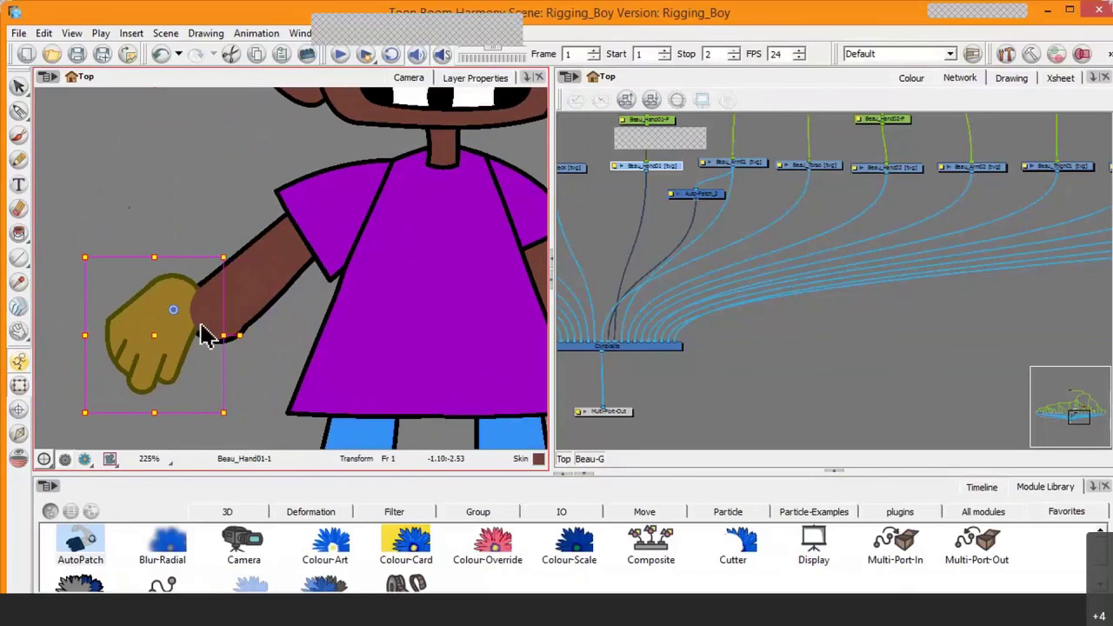
Shift the Auto-Patch_2 node slightly, undo that shift, and put the displaced hand back on the wrist.
left_click(860, 277)
mouse_move(713, 198)
left_mouse_down()
mouse_move(721, 194)
mouse_move(708, 204)
left_mouse_up()
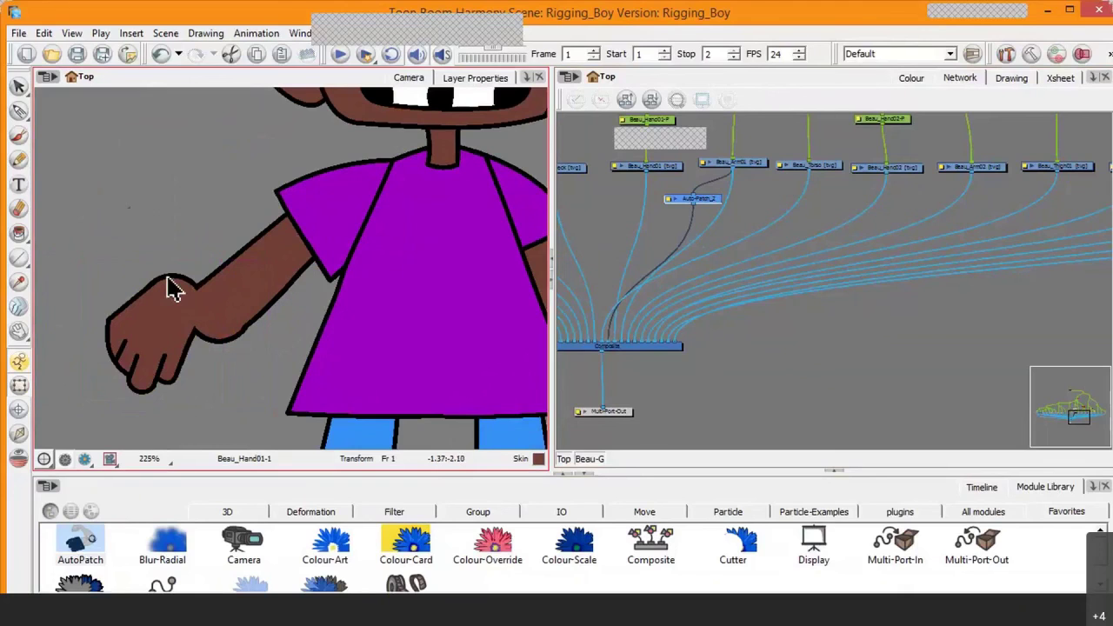
left_click(144, 347)
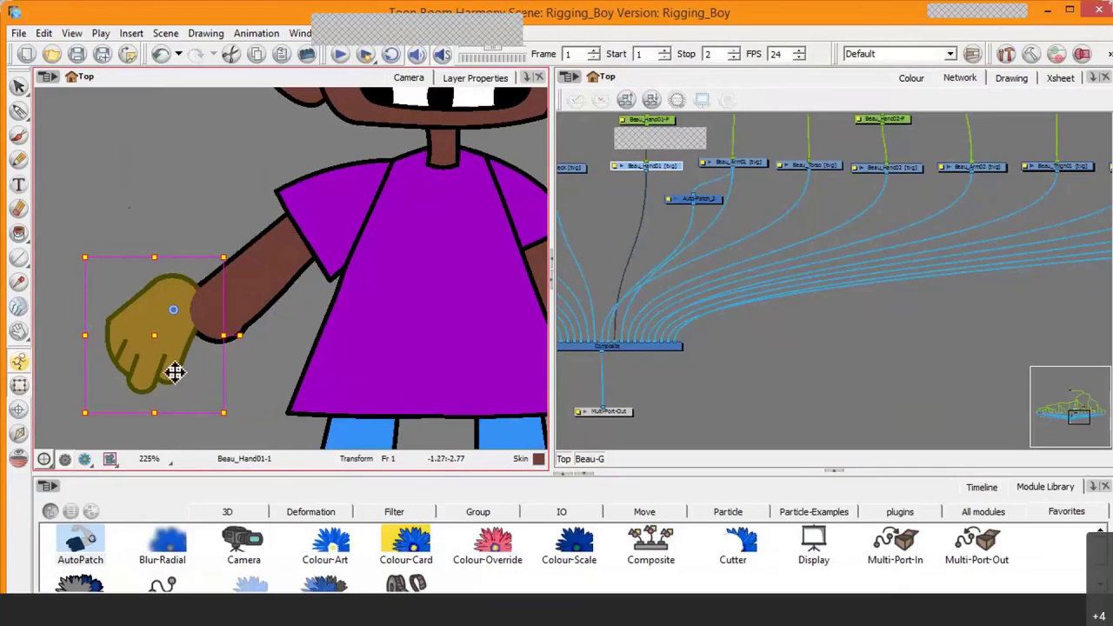
key("ctrl+z")
key("ctrl+z")
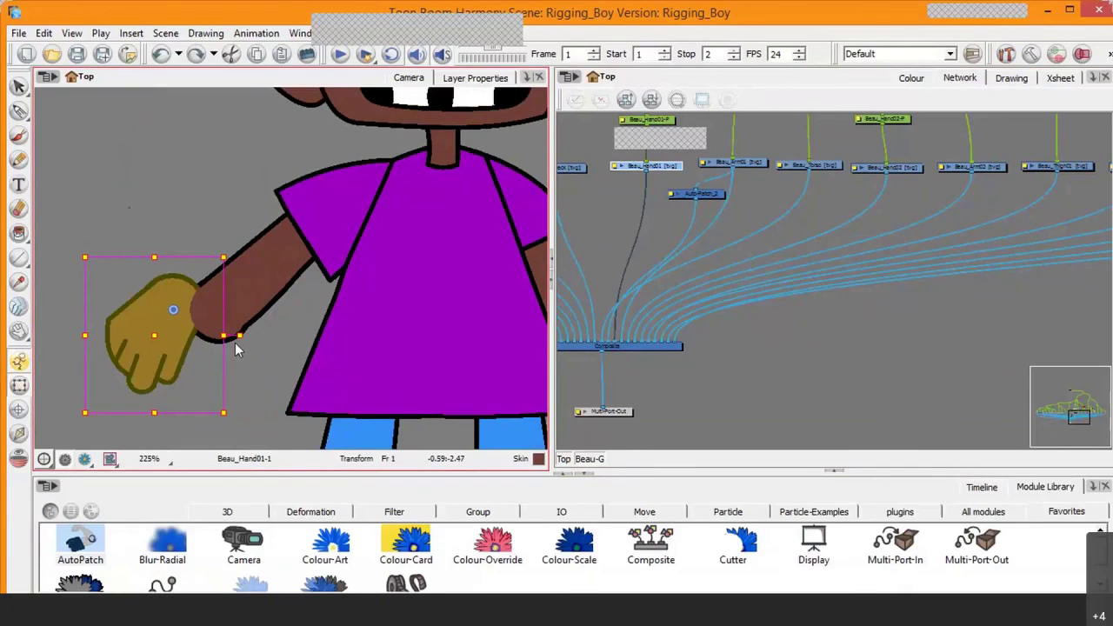
mouse_move(206, 348)
left_mouse_down()
mouse_move(154, 417)
mouse_move(210, 337)
left_mouse_up()
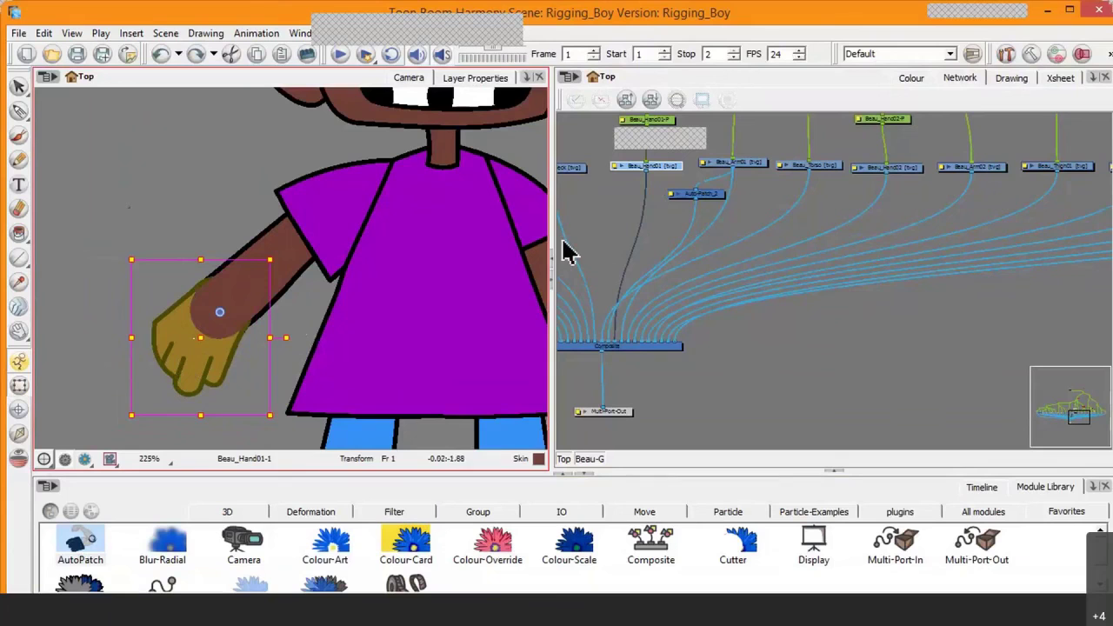
Preview the Auto-Patch_2 node's thumbnail, place the node lower beneath Beau_Hand01 and Beau_Arm01, and collapse its preview.
scroll(828, 233, "up", 3)
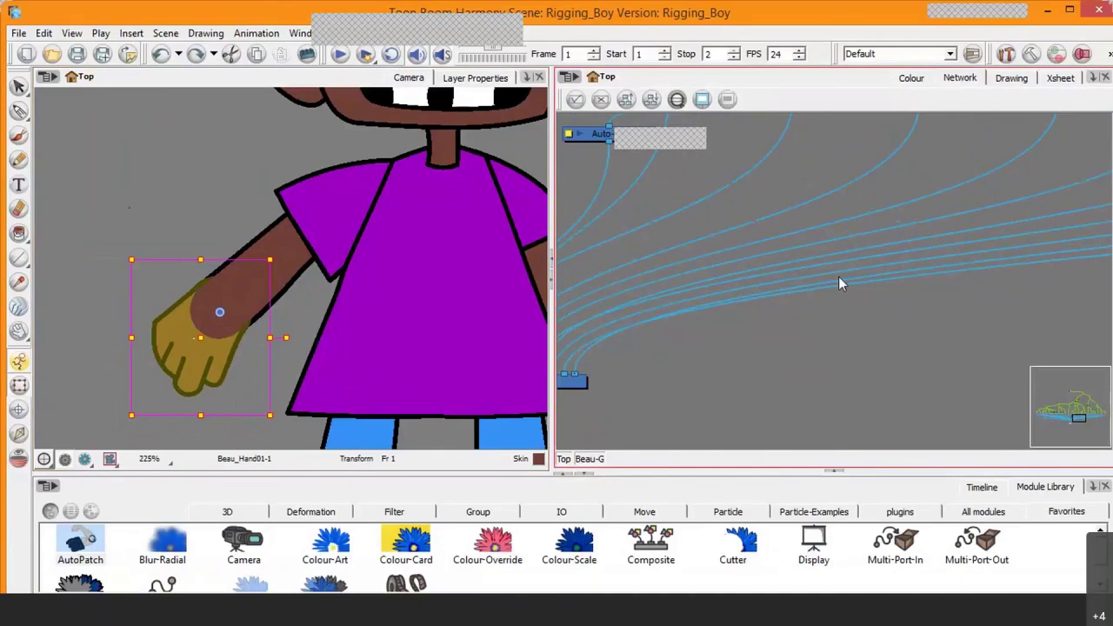
left_click_drag(1079, 418, 1076, 413)
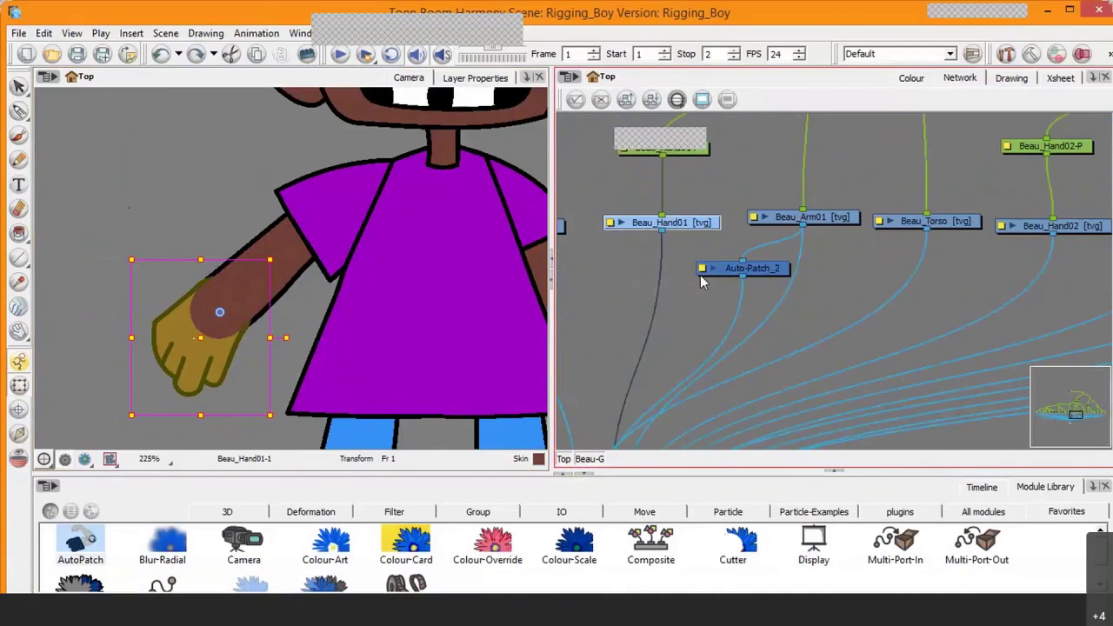
left_click(712, 269)
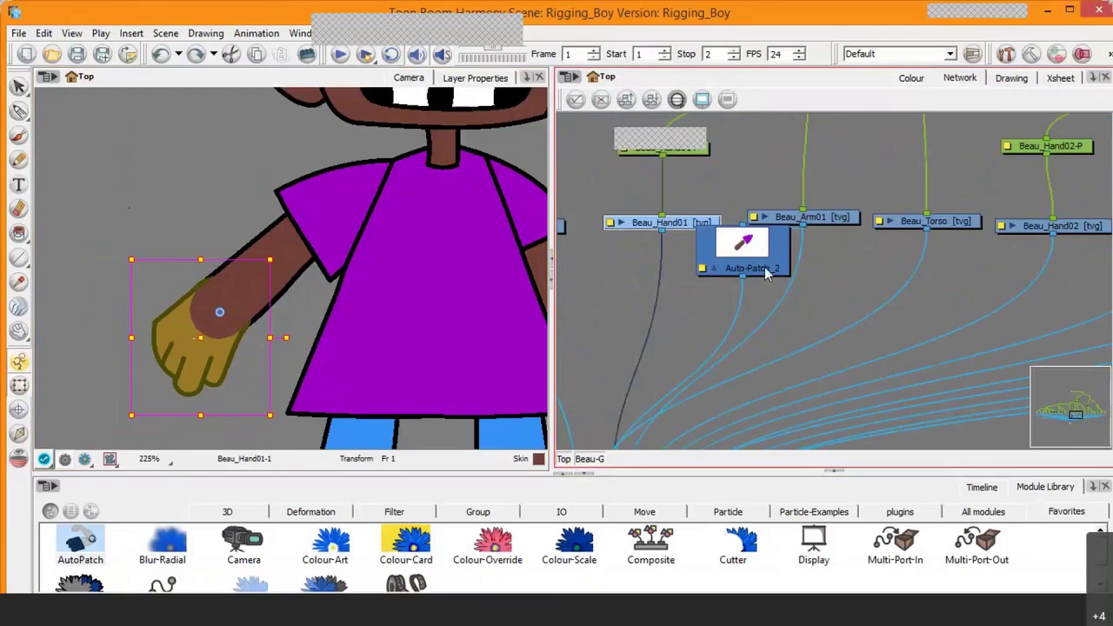
left_click_drag(764, 268, 753, 315)
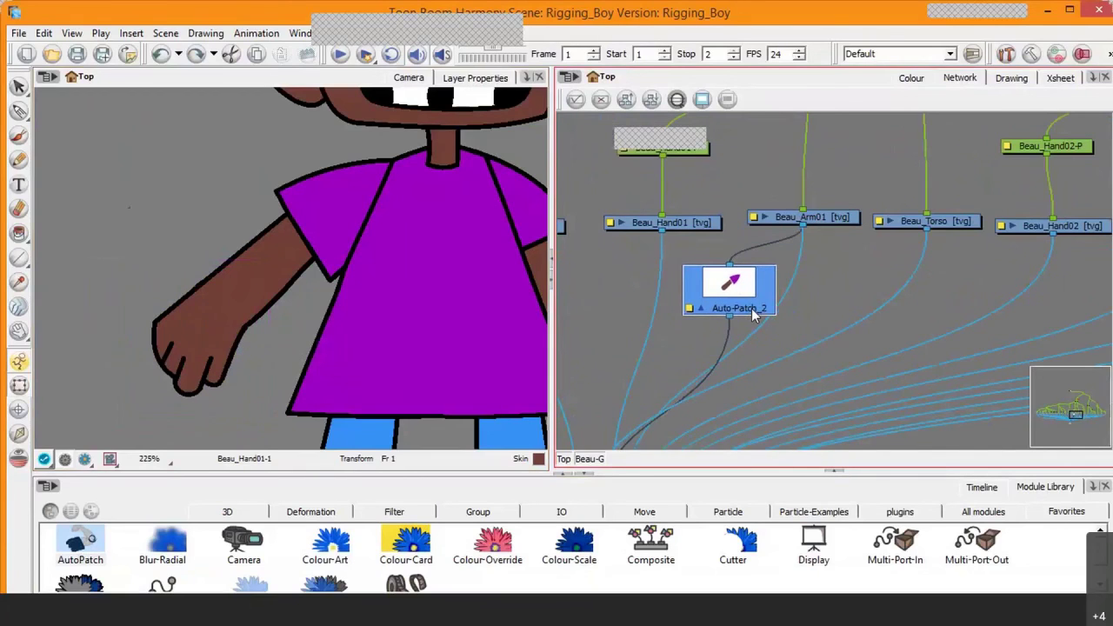
key("2")
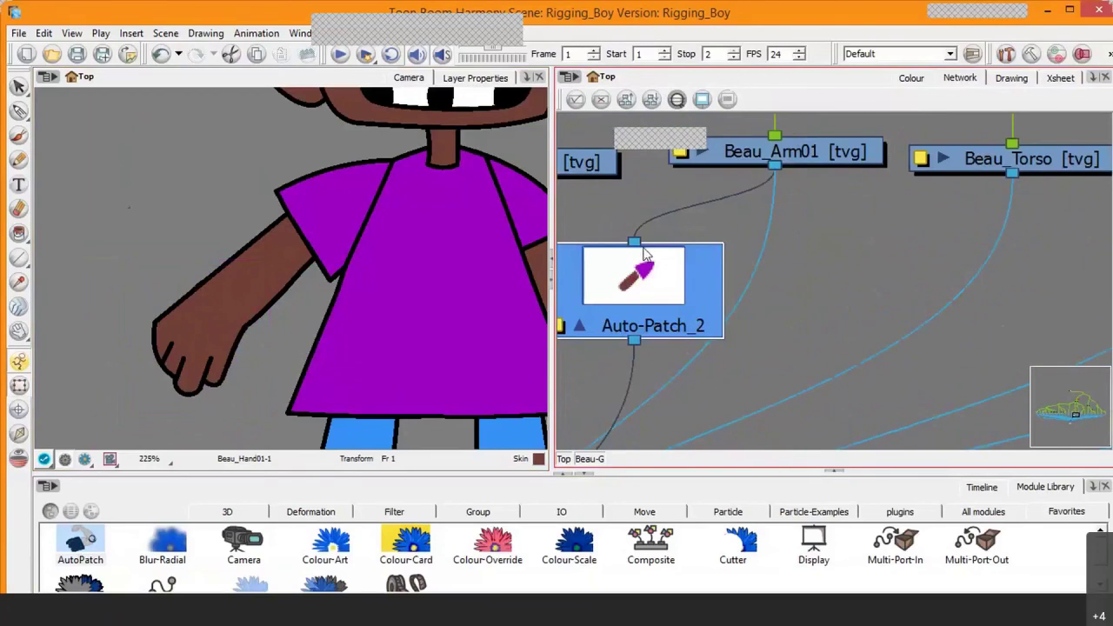
left_click(581, 327)
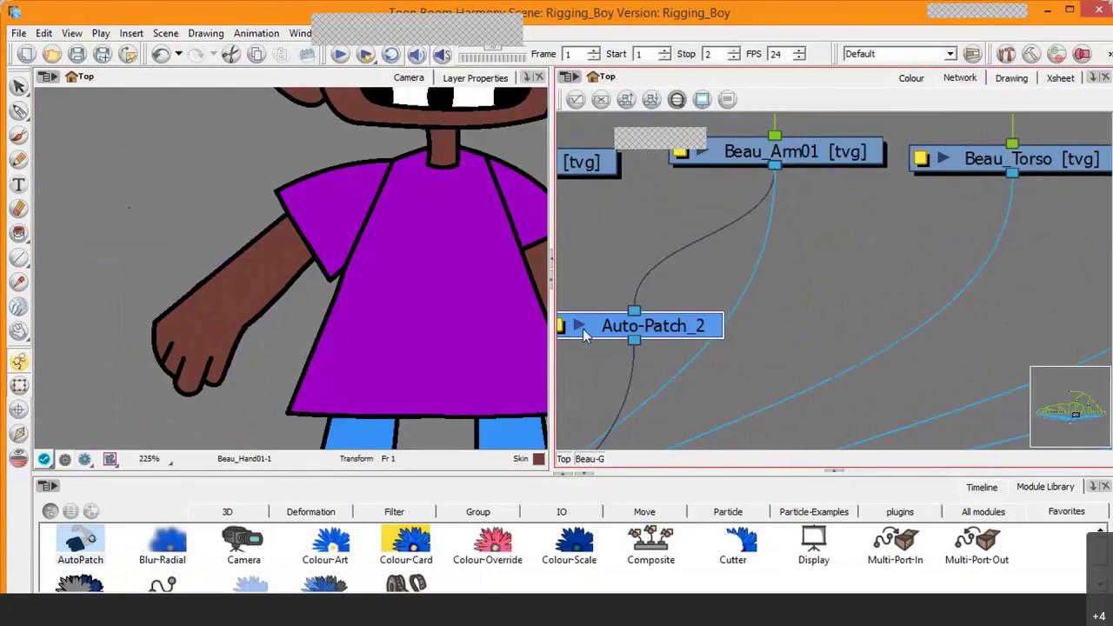
Select Beau_Arm01 and Auto-Patch_2 in turn and trace their connections down to the Composite and back up to the deformation group.
left_click(814, 162)
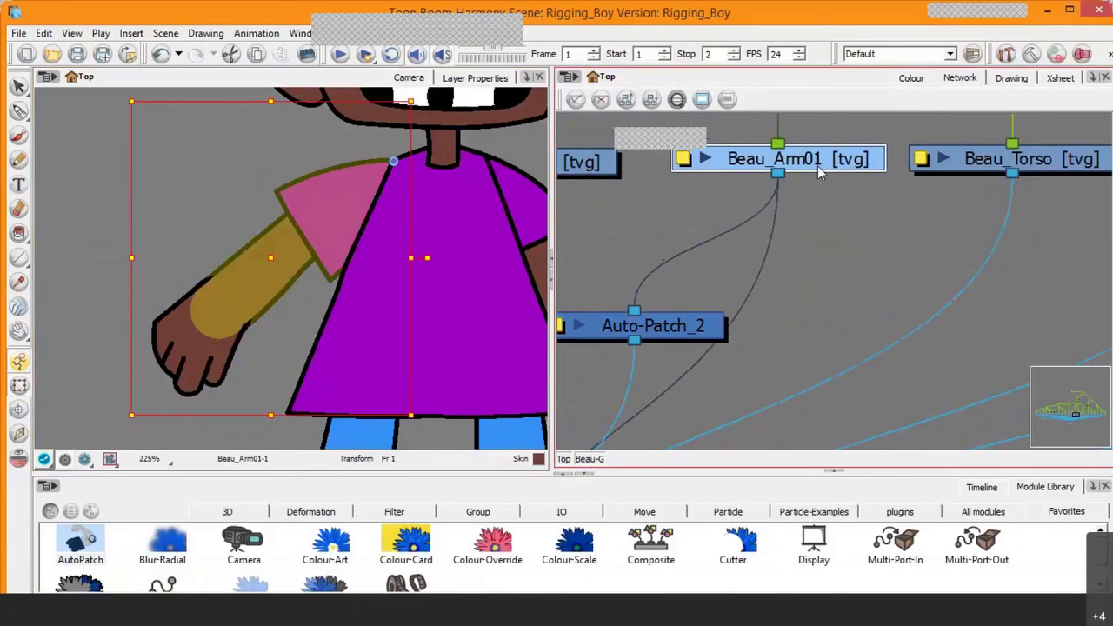
key("1")
key("1")
key("1")
key("1")
left_click_drag(1076, 422, 1076, 419)
left_click(752, 185)
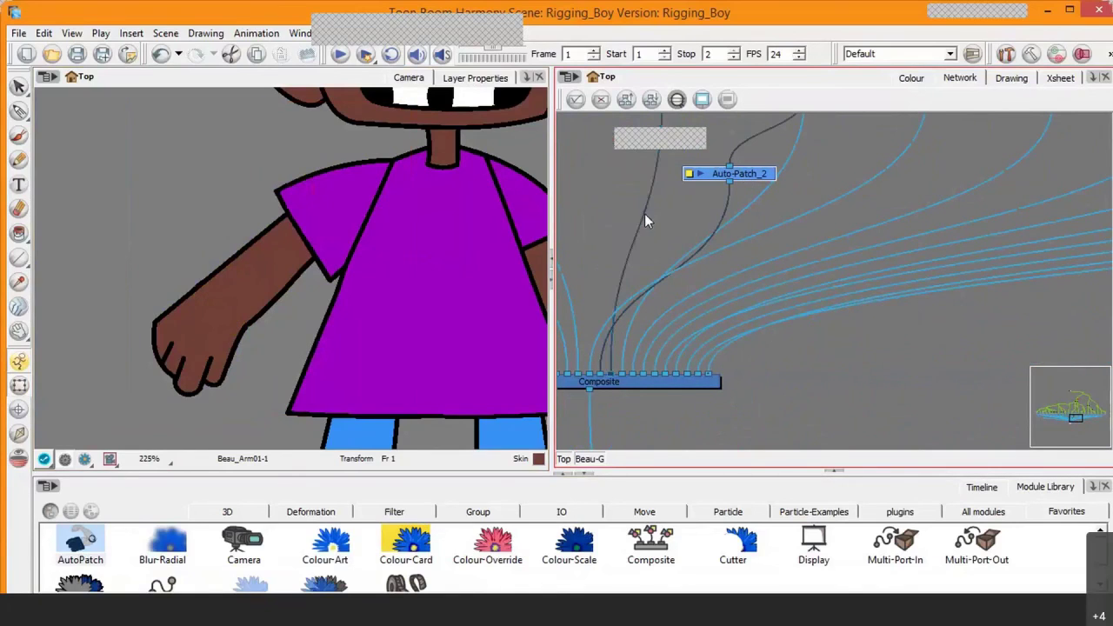
left_click_drag(1083, 432, 1080, 417)
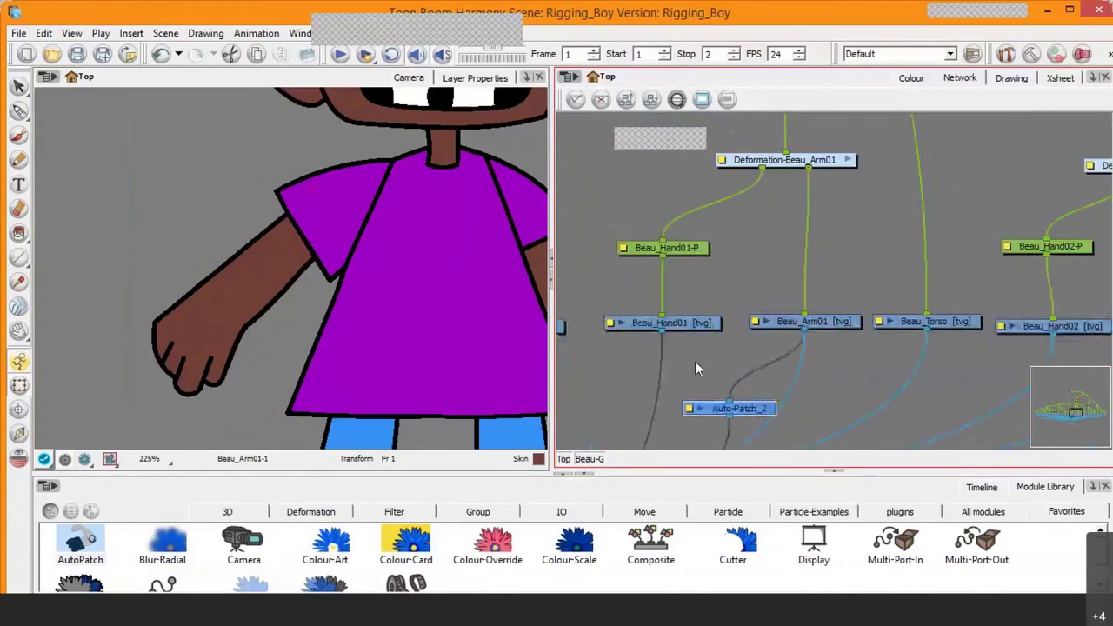
left_click(168, 348)
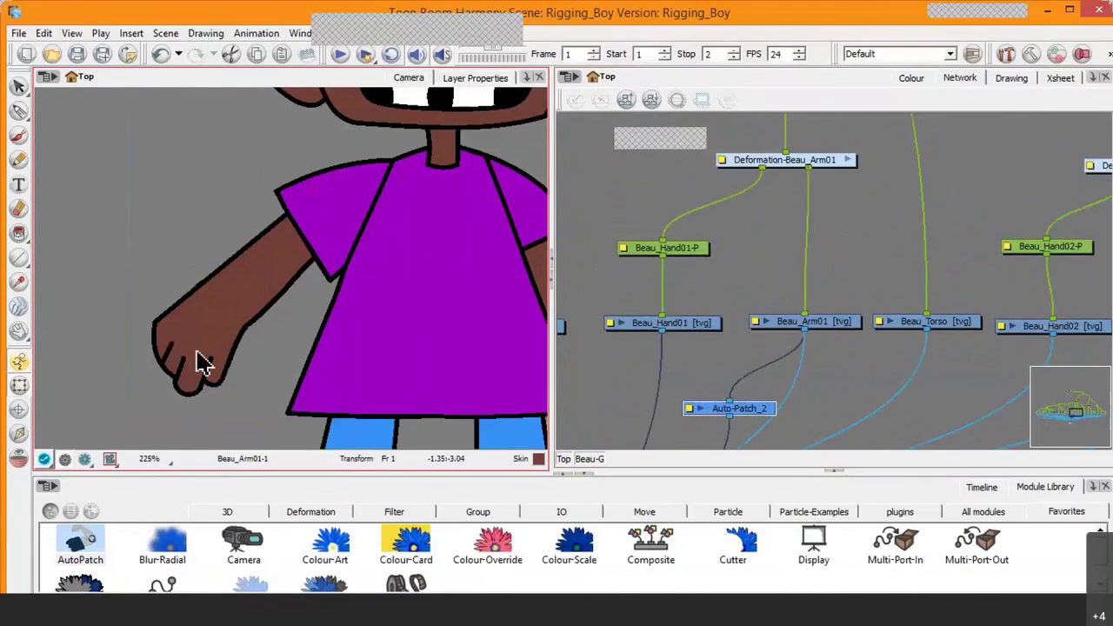